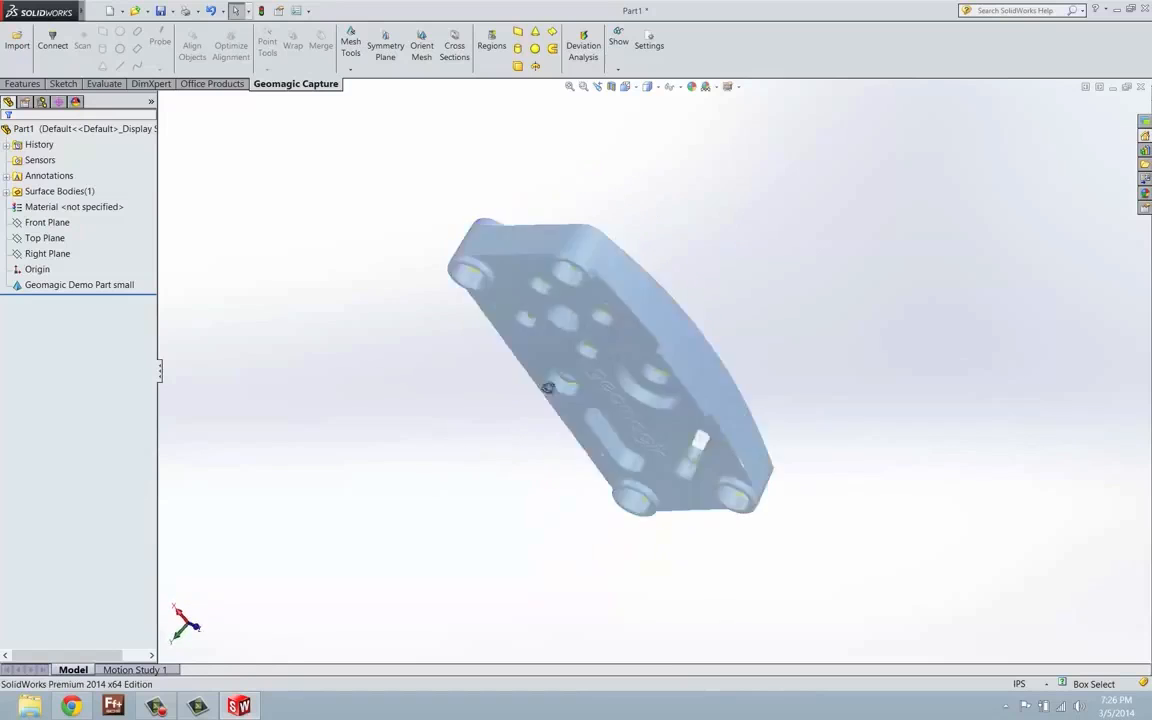
- Examine the scanned plate mesh and its coloured surface regions from several angles
{"action": "middle_click_drag", "start_coordinate": [703, 497], "coordinate": [542, 374]}
{"action": "scroll", "coordinate": [542, 374], "scroll_direction": "down", "scroll_amount": 3}
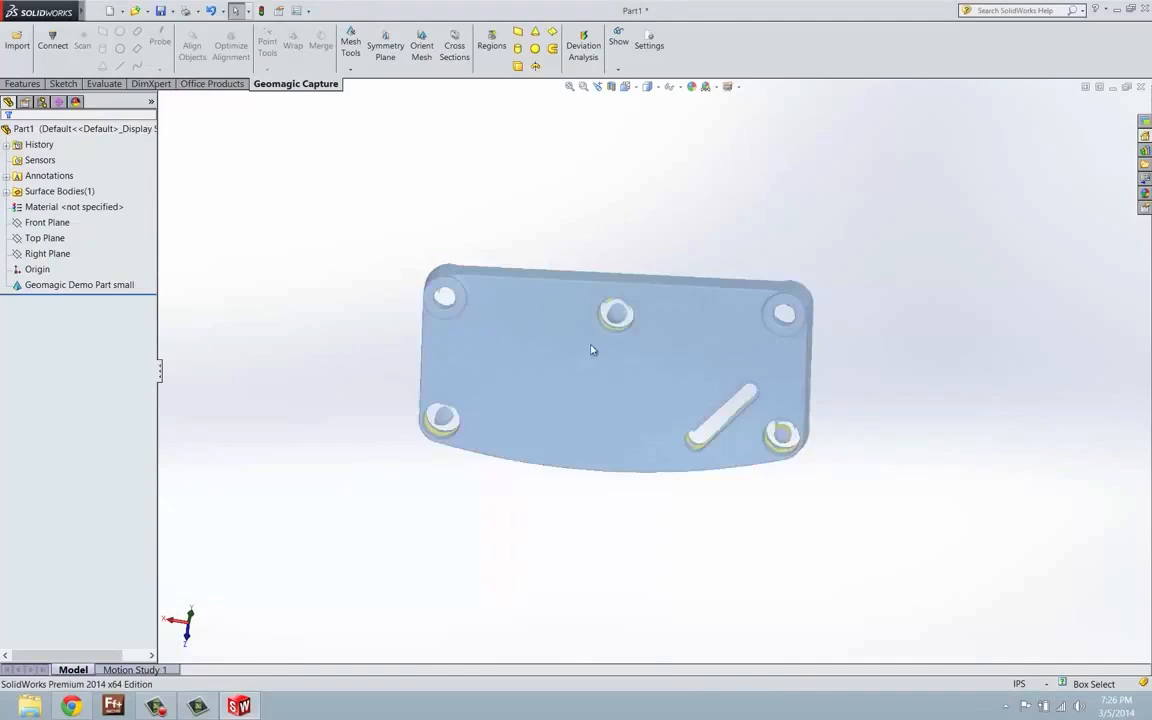
{"action": "left_click", "coordinate": [600, 288]}
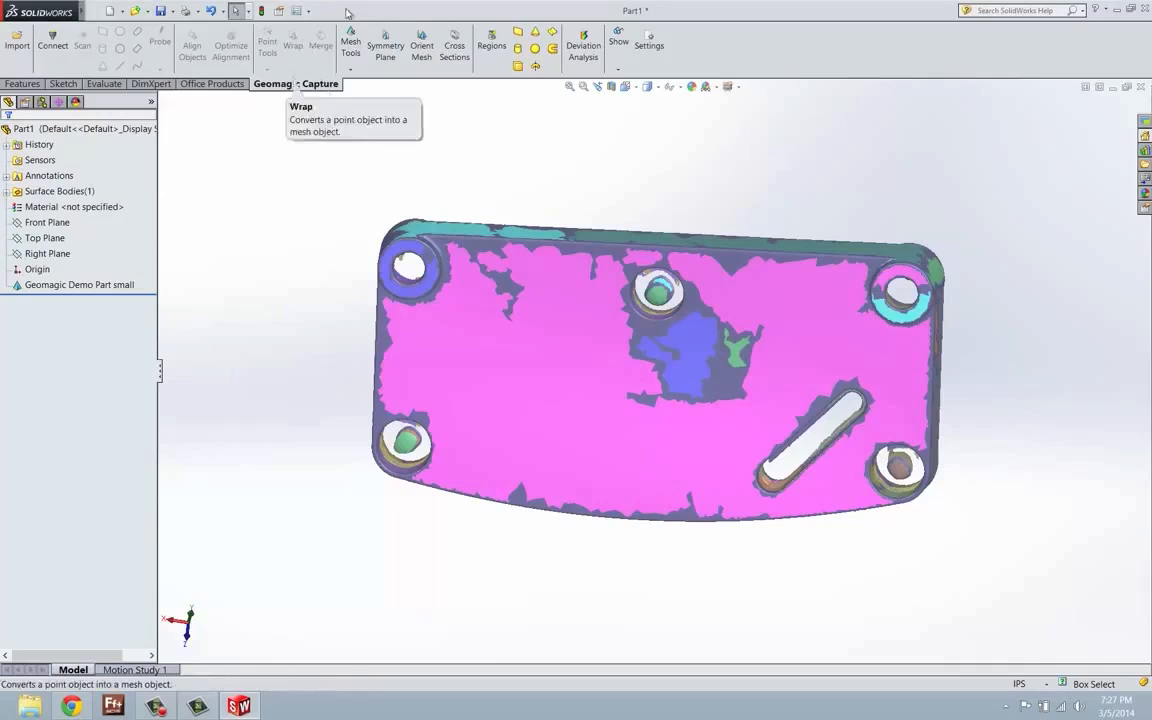
{"action": "left_click", "coordinate": [70, 285]}
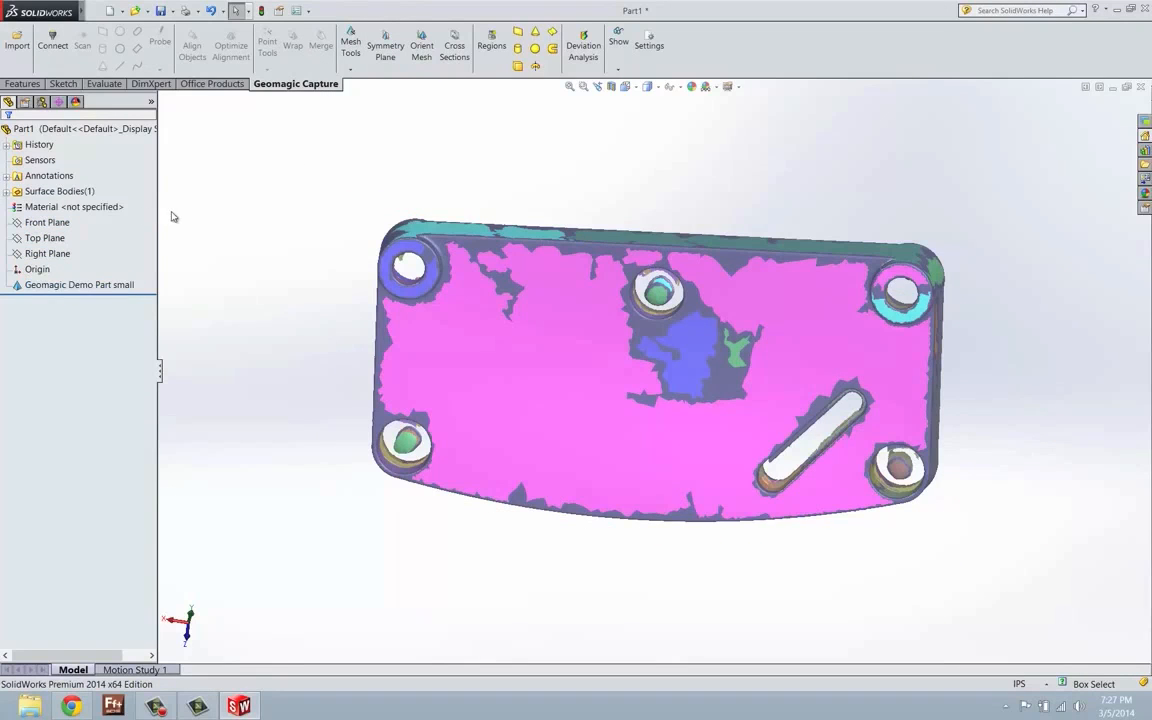
{"action": "middle_click_drag", "start_coordinate": [410, 193], "coordinate": [291, 103]}
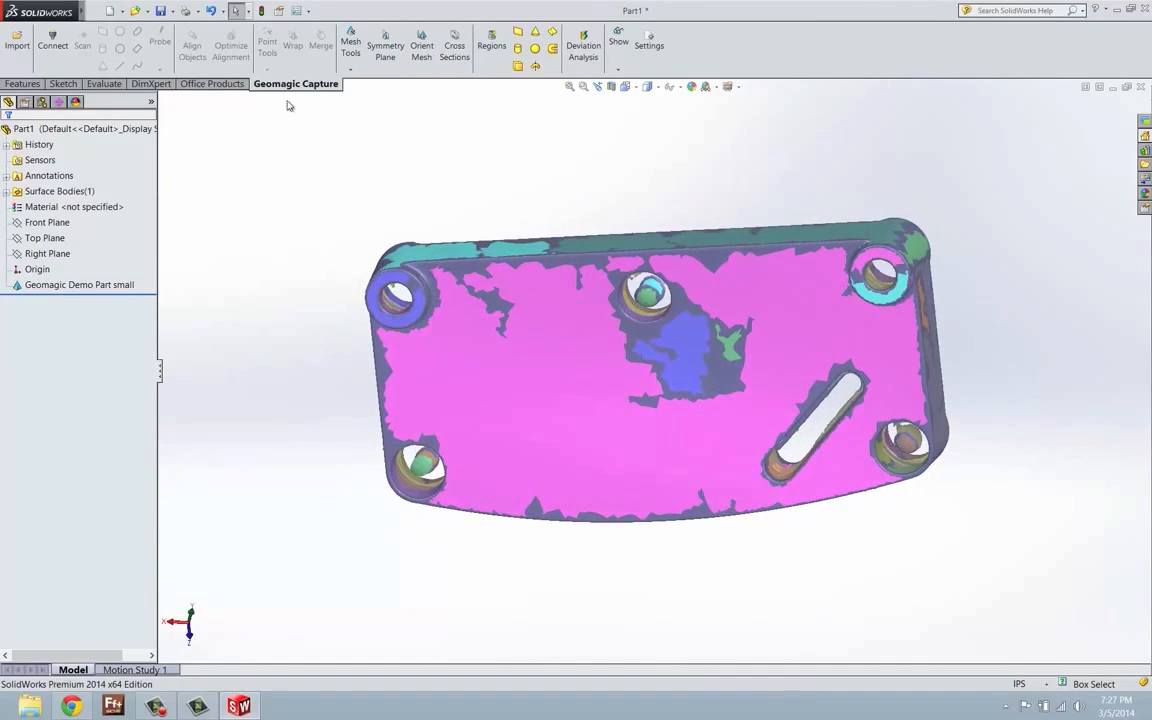
{"action": "left_click", "coordinate": [26, 285]}
{"action": "middle_click_drag", "start_coordinate": [530, 150], "coordinate": [314, 352]}
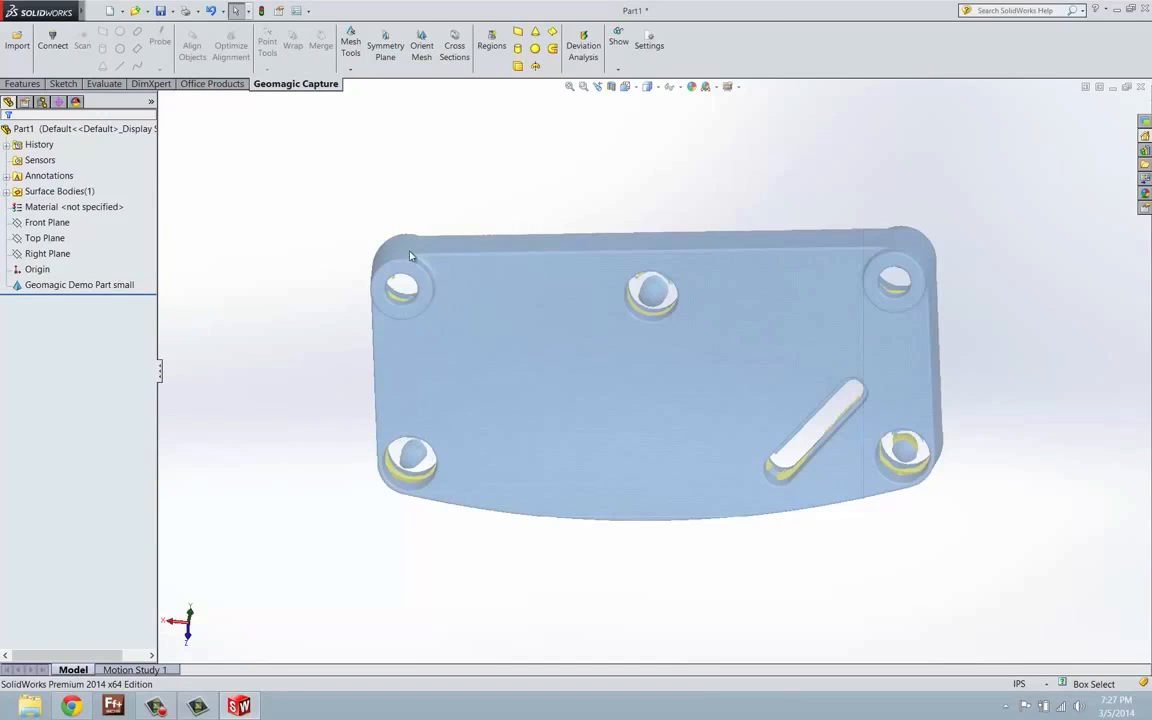
{"action": "middle_click_drag", "start_coordinate": [524, 240], "coordinate": [545, 185]}
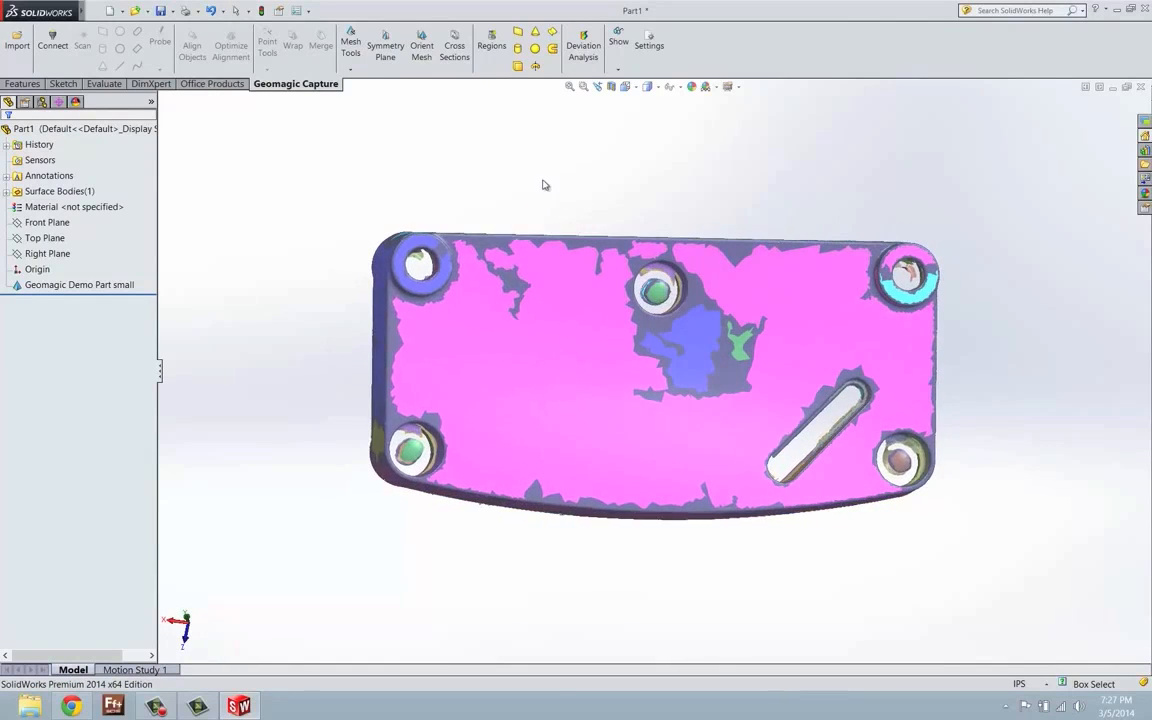
{"action": "scroll", "coordinate": [535, 280], "scroll_direction": "down", "scroll_amount": 1}
{"action": "scroll", "coordinate": [547, 287], "scroll_direction": "down", "scroll_amount": 1}
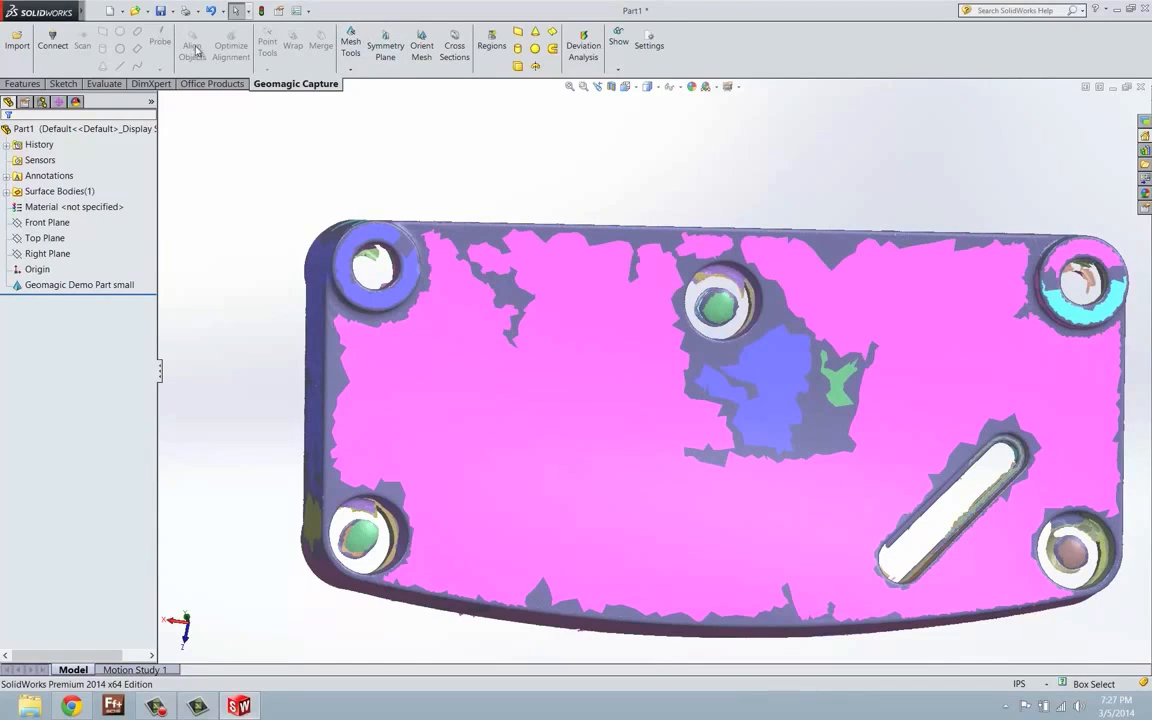
{"action": "mouse_move", "coordinate": [488, 203]}
{"action": "middle_mouse_down"}
{"action": "mouse_move", "coordinate": [476, 180]}
{"action": "mouse_move", "coordinate": [501, 185]}
{"action": "middle_mouse_up"}
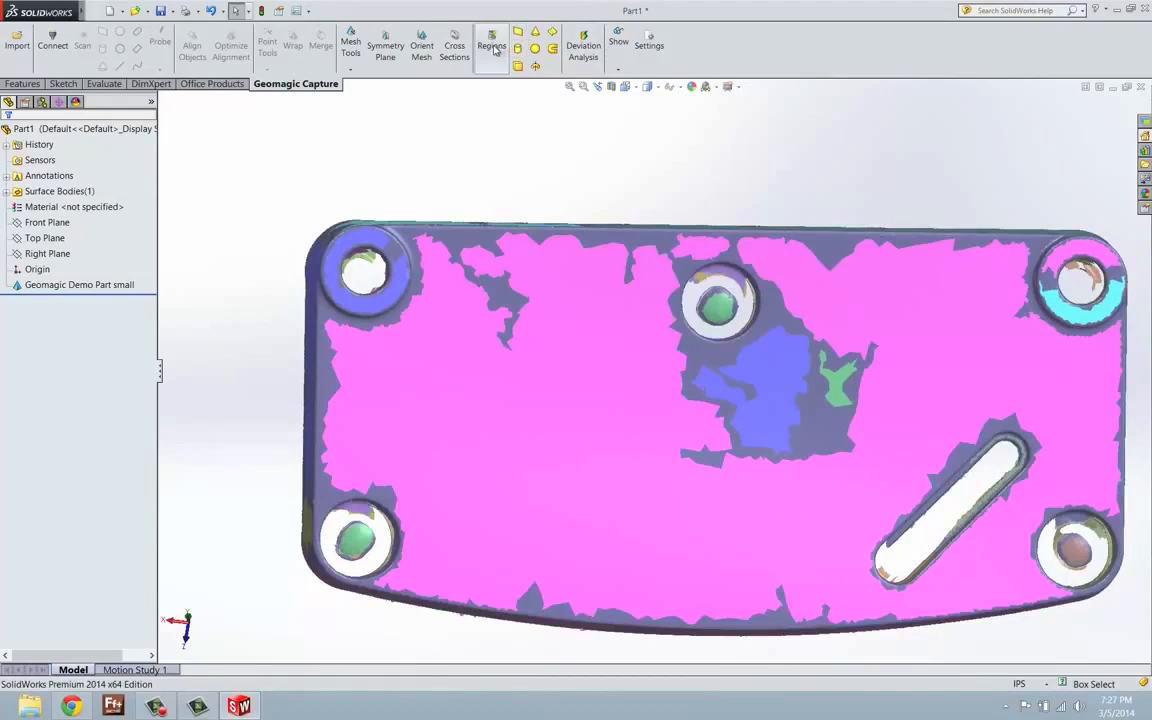
- Run region detection on the Geomagic Demo Part small mesh with the suggested sensitivity, width and area settings
{"action": "left_click", "coordinate": [492, 46]}
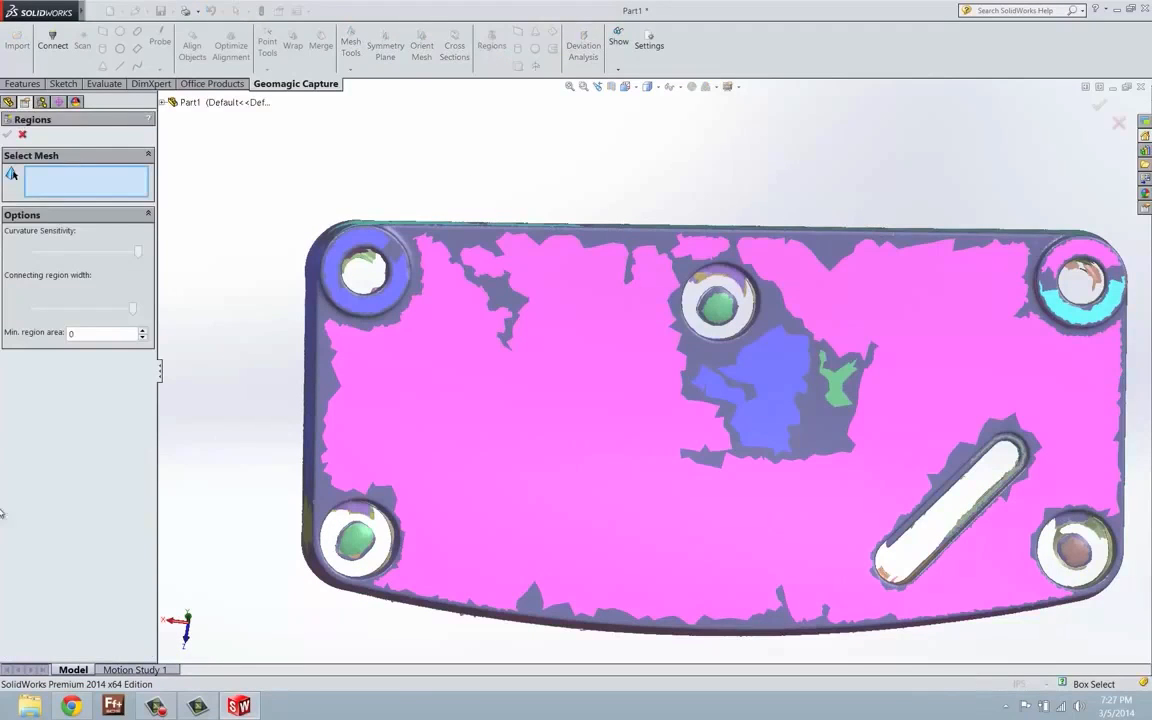
{"action": "left_click", "coordinate": [162, 103]}
{"action": "left_click", "coordinate": [228, 262]}
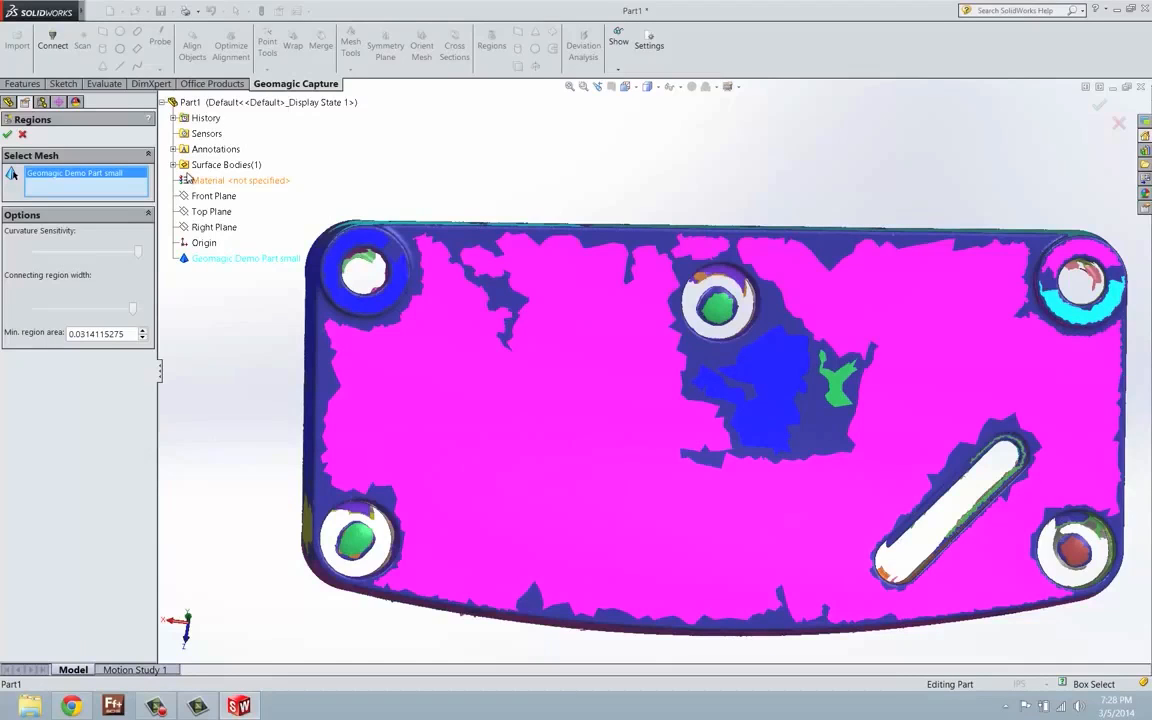
{"action": "middle_click_drag", "start_coordinate": [600, 380], "coordinate": [469, 411]}
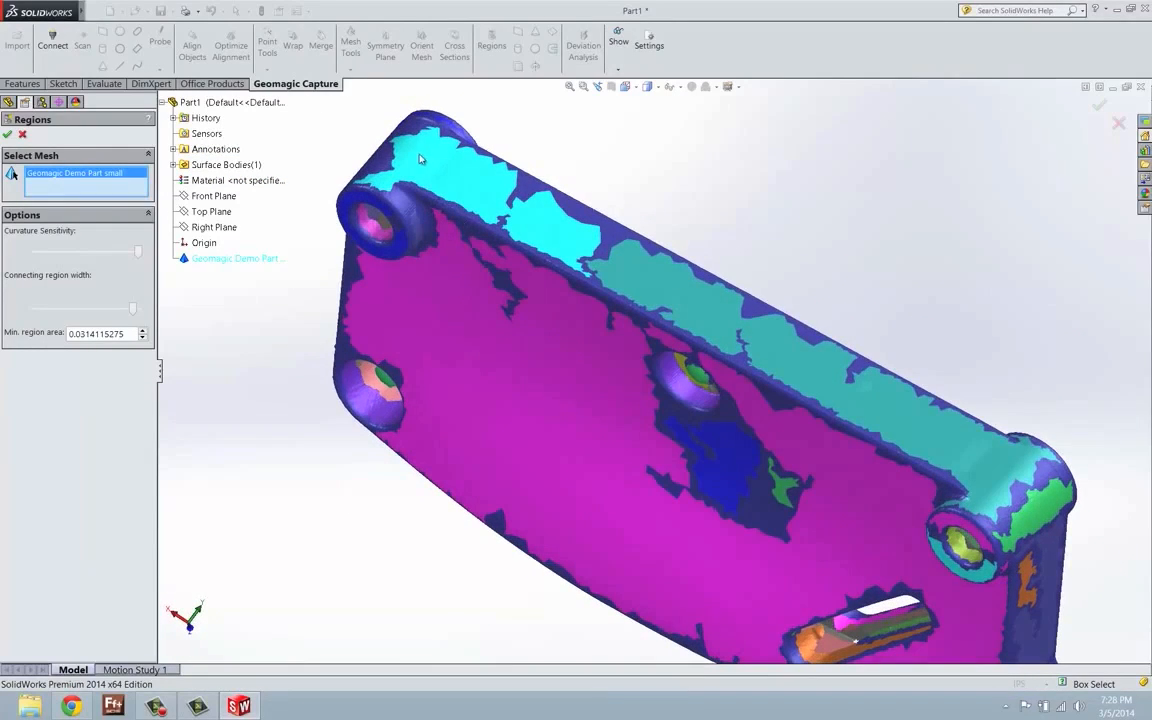
{"action": "scroll", "coordinate": [421, 158], "scroll_direction": "down", "scroll_amount": 3}
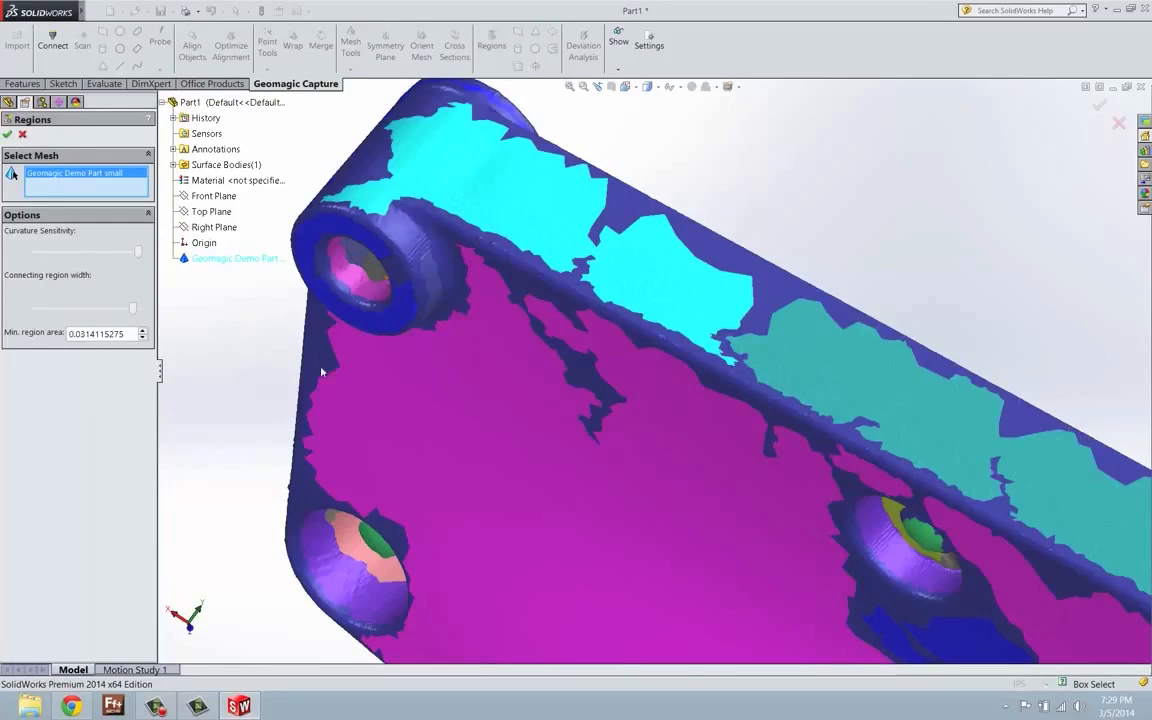
{"action": "scroll", "coordinate": [517, 270], "scroll_direction": "up", "scroll_amount": 3}
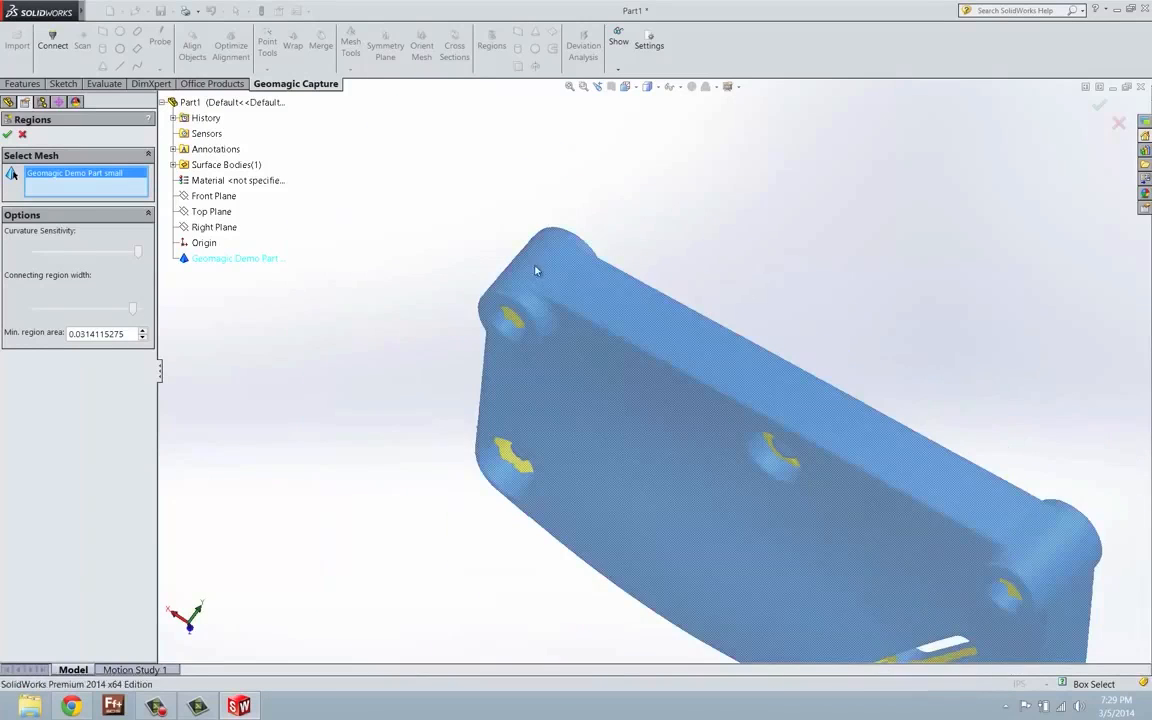
{"action": "scroll", "coordinate": [640, 376], "scroll_direction": "up", "scroll_amount": 5}
{"action": "middle_click_drag", "start_coordinate": [640, 376], "coordinate": [652, 245]}
{"action": "middle_click_drag", "start_coordinate": [676, 398], "coordinate": [665, 358]}
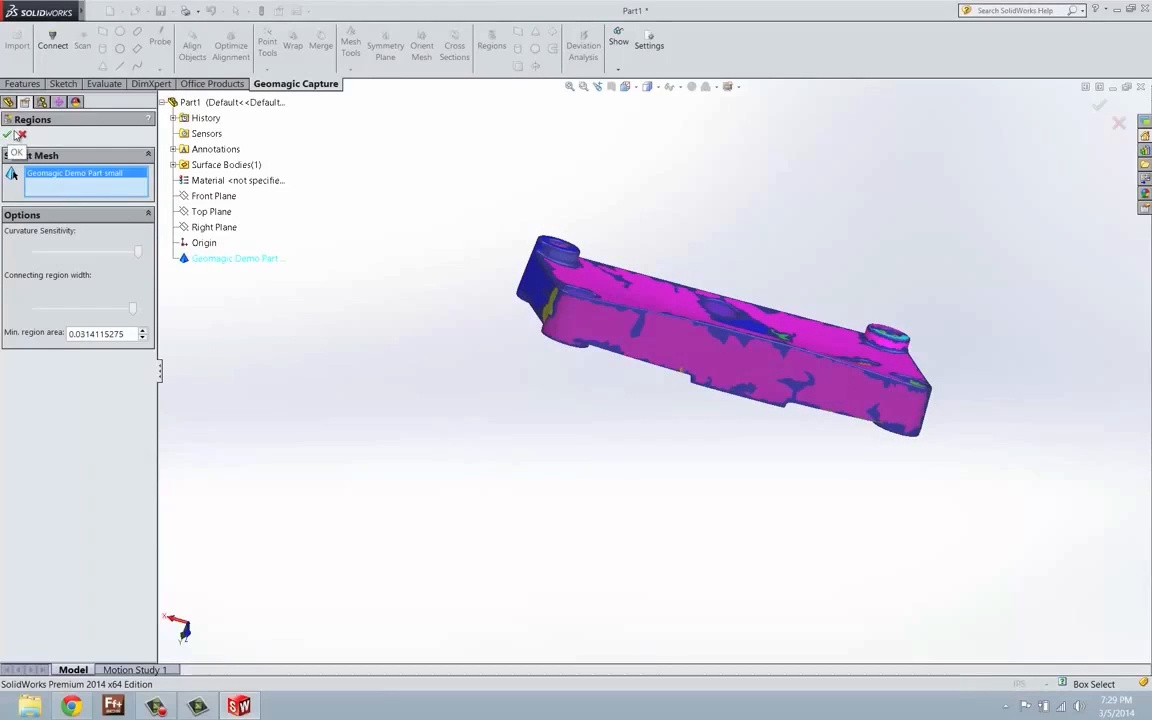
{"action": "left_click", "coordinate": [14, 132]}
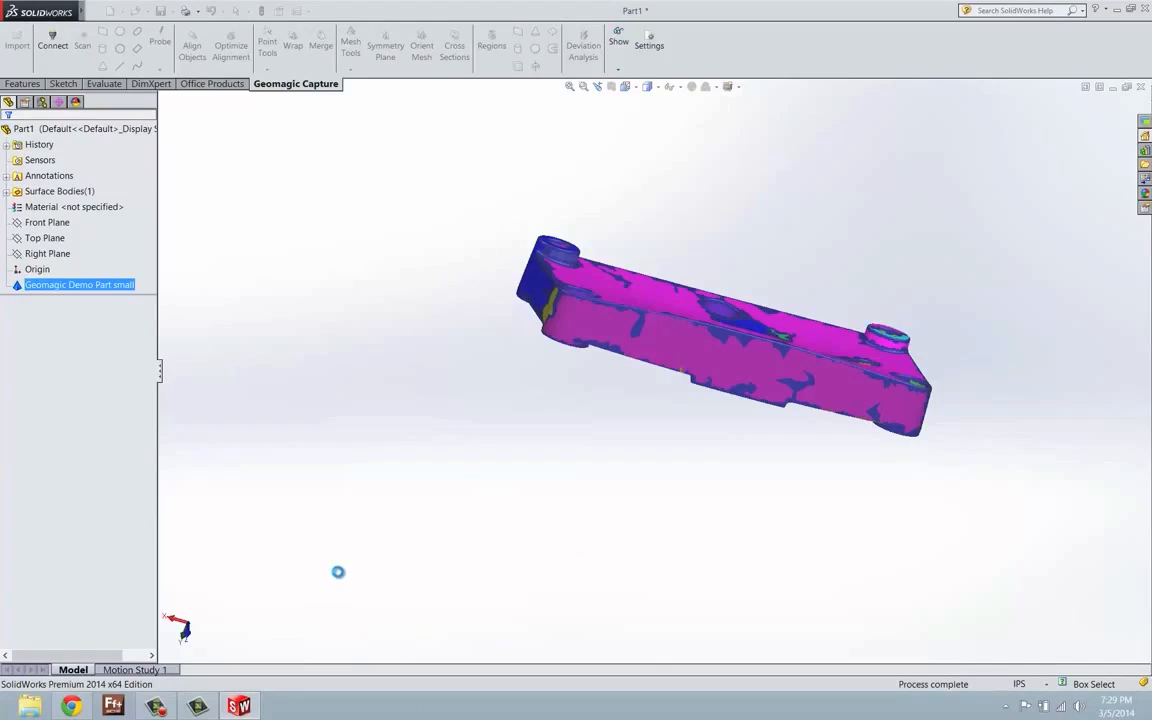
- Begin a Fit Extrusion and brush-select the mesh facets along the plate's outer side walls as the fitting area
{"action": "mouse_move", "coordinate": [176, 709]}
{"action": "middle_click_drag", "start_coordinate": [540, 285], "coordinate": [915, 188]}
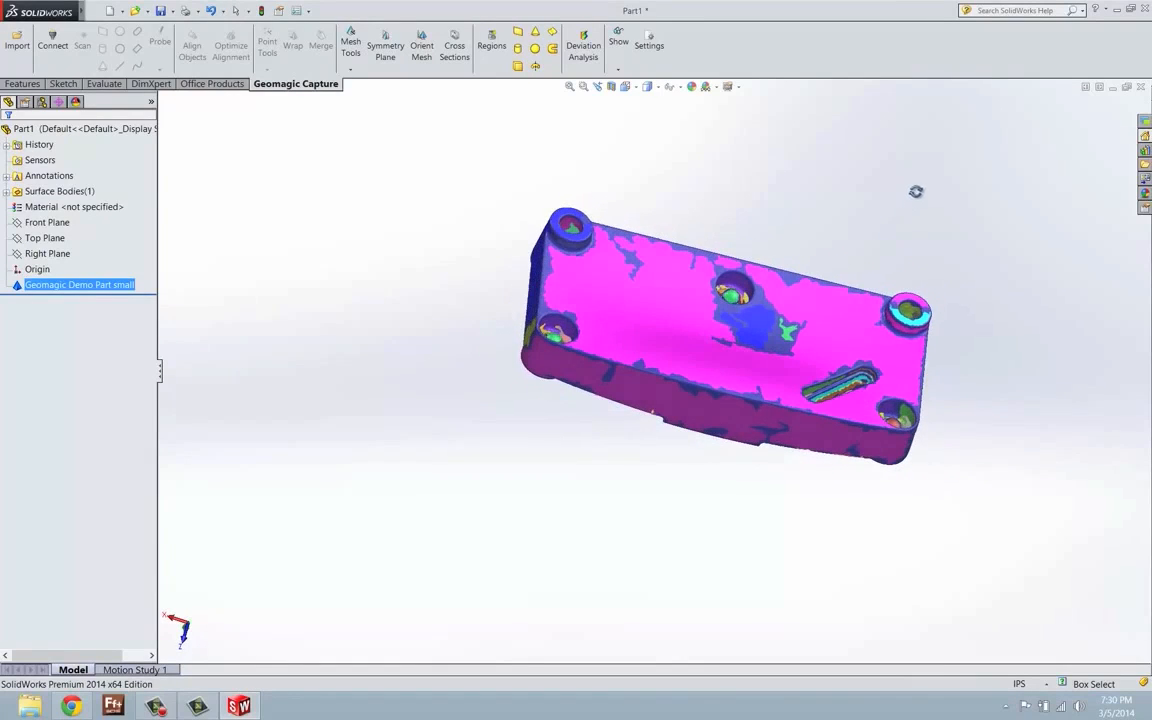
{"action": "left_click", "coordinate": [519, 66]}
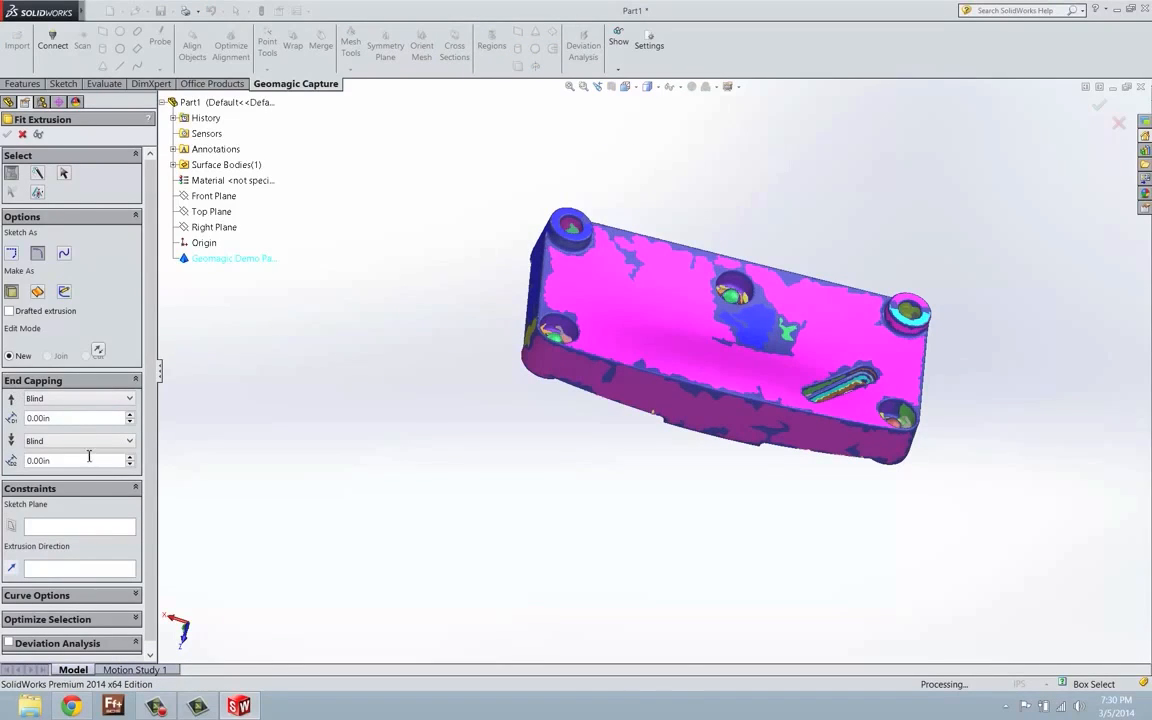
{"action": "scroll", "coordinate": [558, 290], "scroll_direction": "down", "scroll_amount": 3}
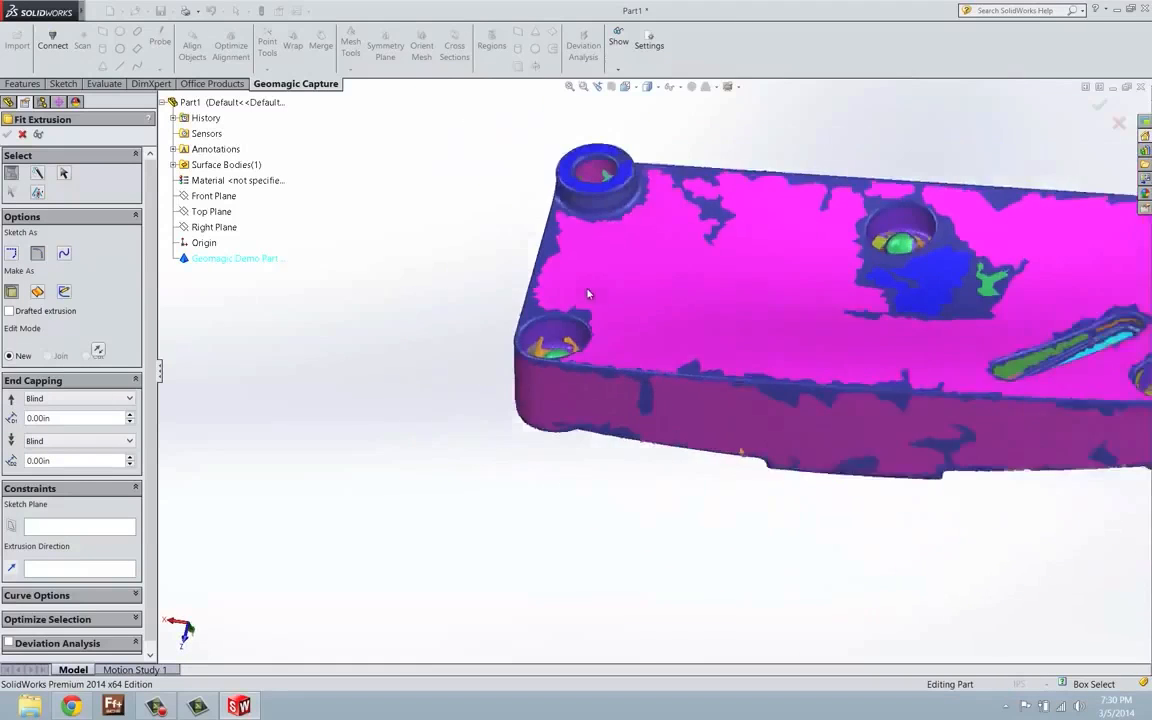
{"action": "middle_click_drag", "start_coordinate": [588, 293], "coordinate": [873, 353]}
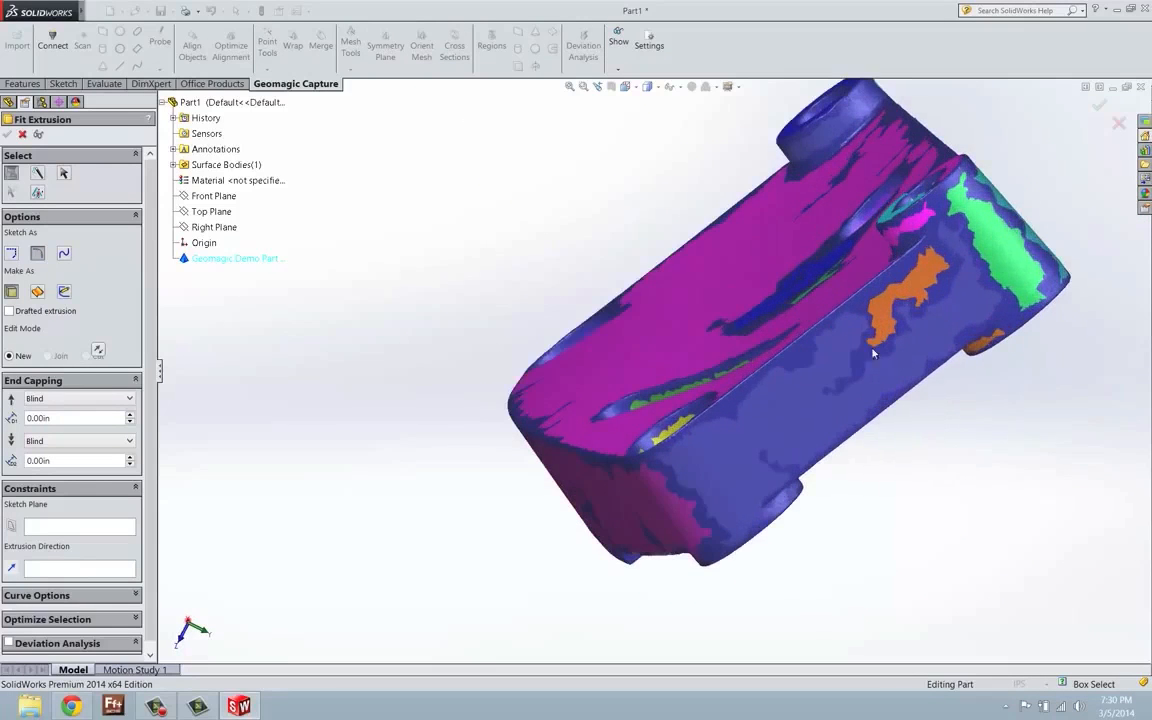
{"action": "left_click", "coordinate": [38, 173]}
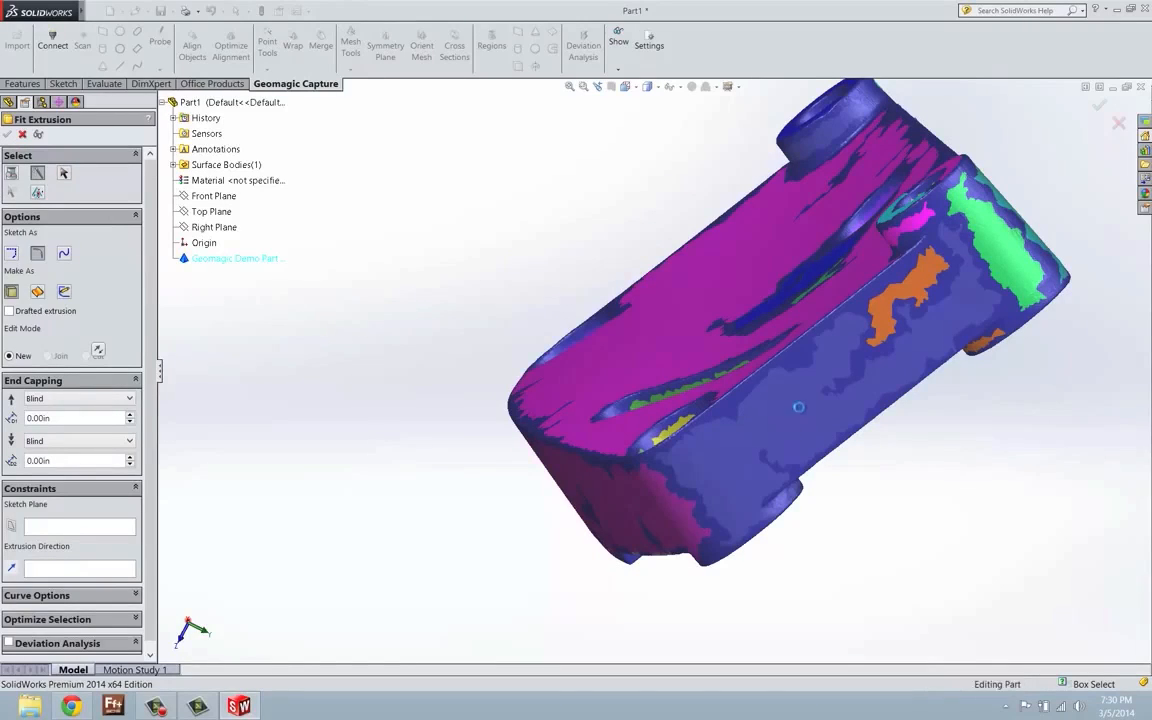
{"action": "left_click", "coordinate": [797, 400]}
{"action": "left_click_drag", "start_coordinate": [817, 371], "coordinate": [850, 315]}
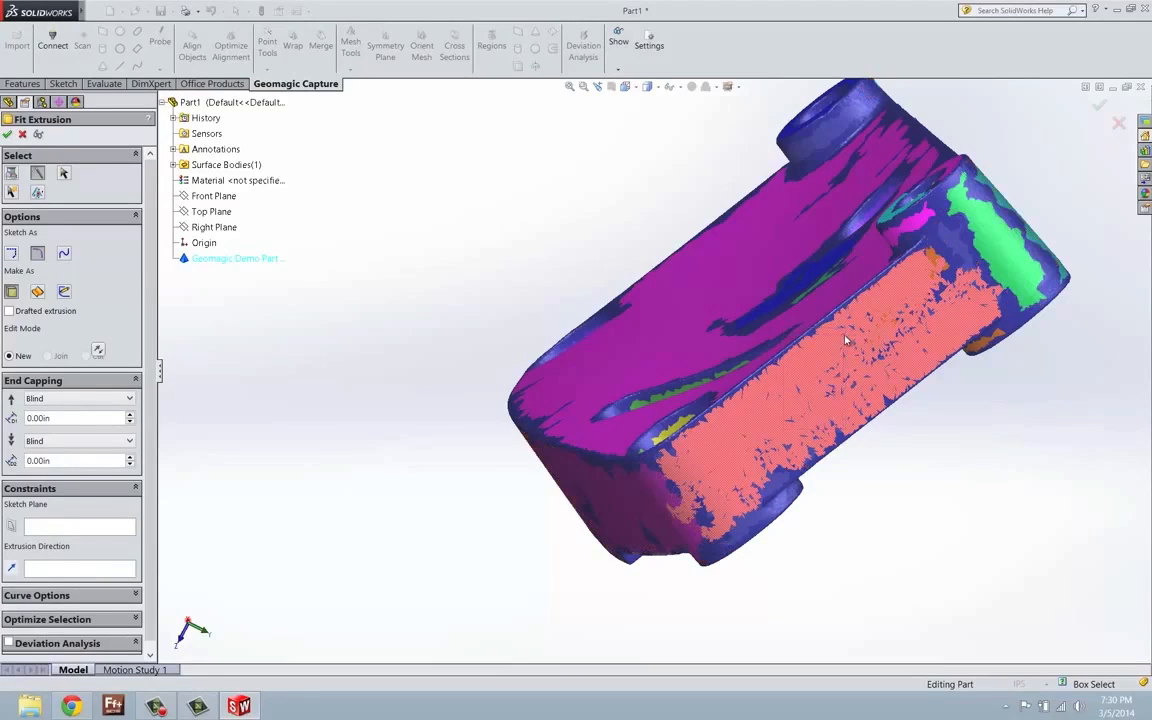
{"action": "left_click_drag", "start_coordinate": [850, 336], "coordinate": [851, 331]}
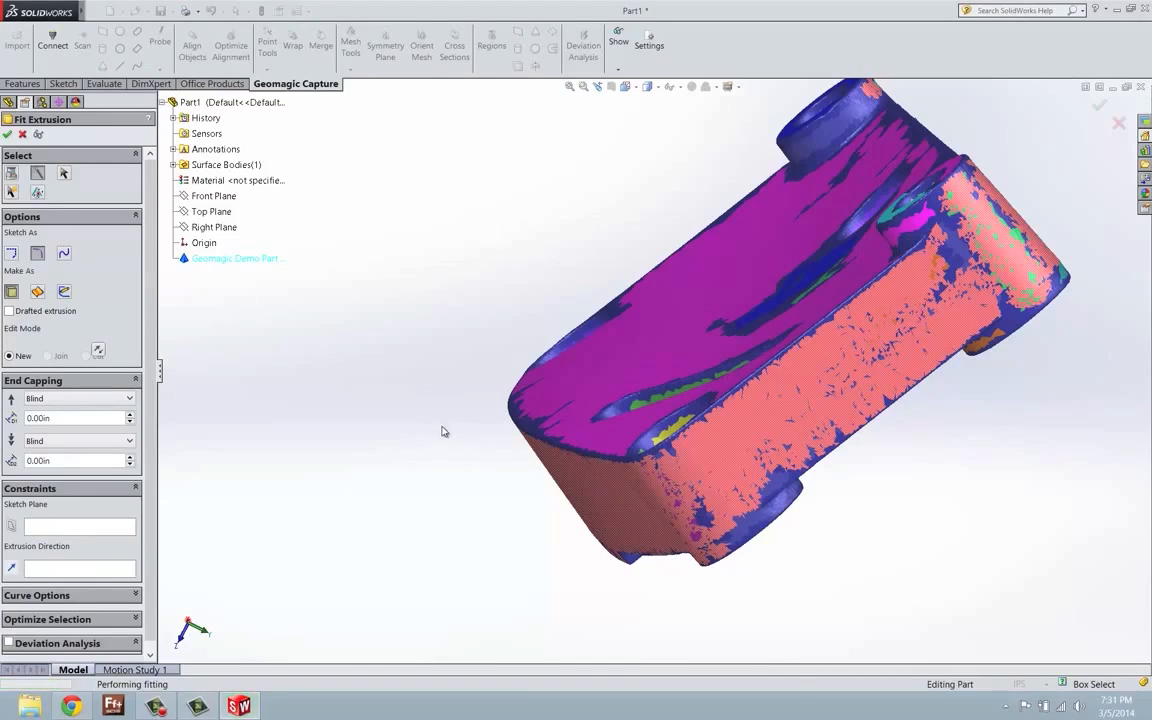
- Examine how the fitted extrusion profile follows the plate's outline, especially at the corner beside the raised ring boss
{"action": "scroll", "coordinate": [478, 412], "scroll_direction": "up", "scroll_amount": 2}
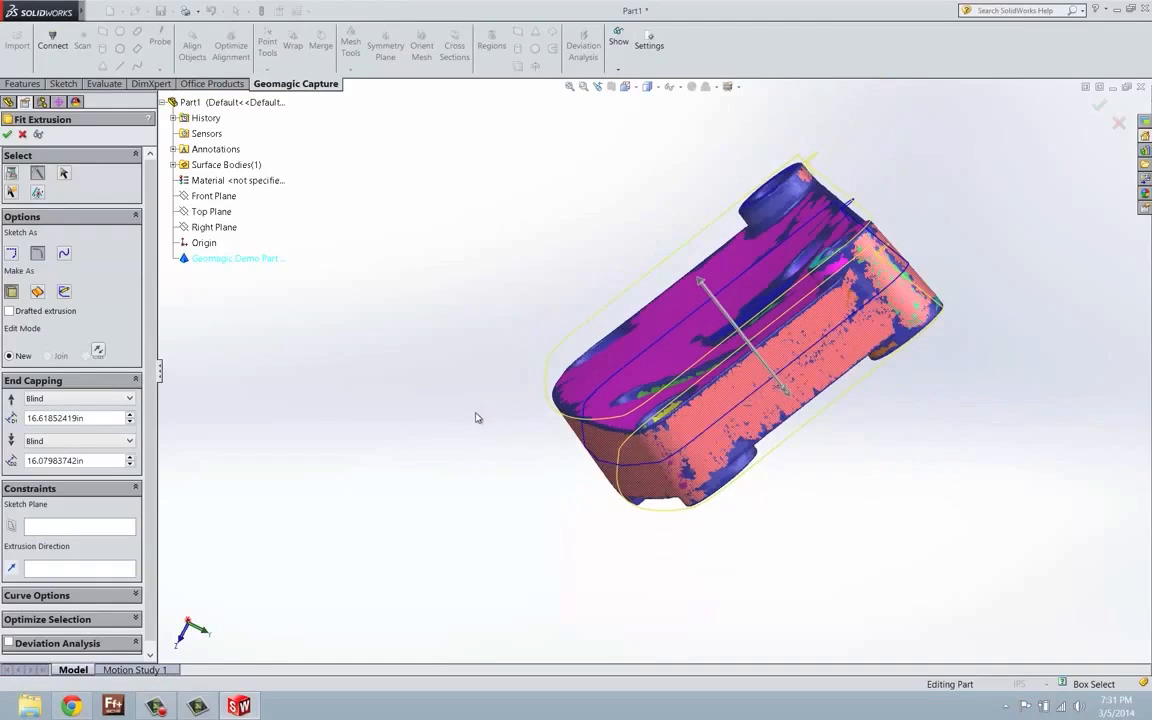
{"action": "middle_click_drag", "start_coordinate": [425, 411], "coordinate": [538, 490]}
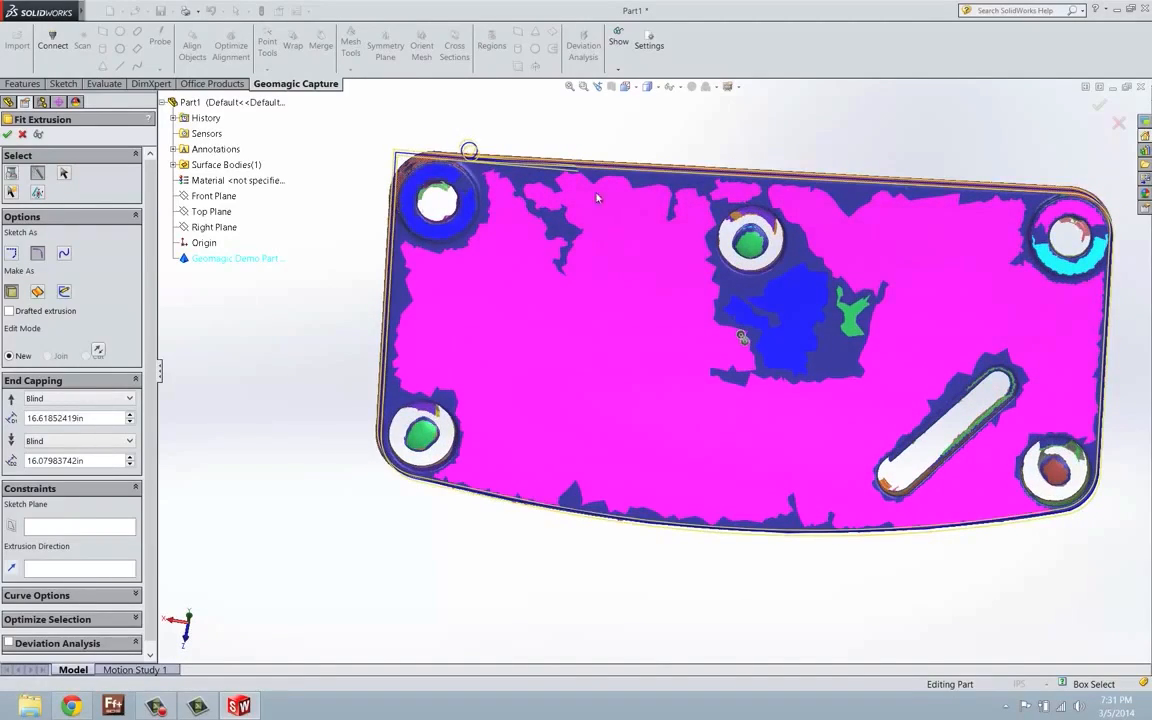
{"action": "middle_click_drag", "start_coordinate": [597, 198], "coordinate": [515, 222]}
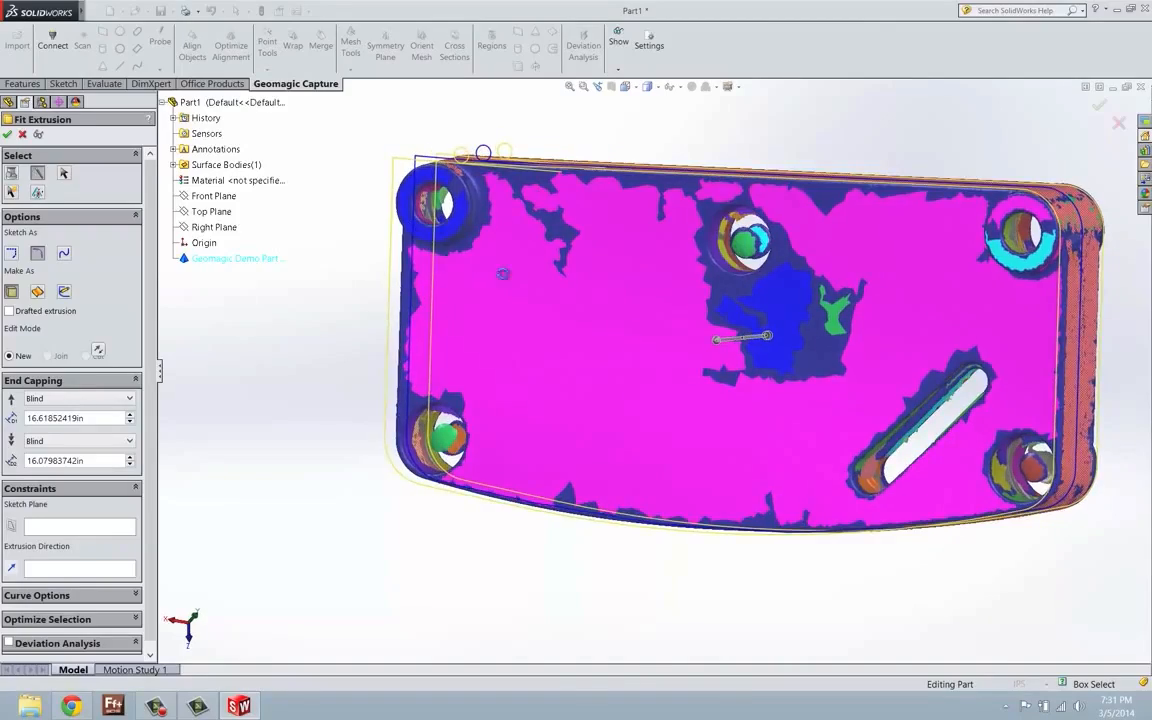
{"action": "mouse_move", "coordinate": [502, 273]}
{"action": "middle_mouse_down"}
{"action": "mouse_move", "coordinate": [515, 346]}
{"action": "mouse_move", "coordinate": [455, 411]}
{"action": "mouse_move", "coordinate": [503, 221]}
{"action": "mouse_move", "coordinate": [511, 263]}
{"action": "middle_mouse_up"}
{"action": "scroll", "coordinate": [460, 172], "scroll_direction": "down", "scroll_amount": 3}
{"action": "scroll", "coordinate": [460, 172], "scroll_direction": "up", "scroll_amount": 3}
{"action": "scroll", "coordinate": [586, 352], "scroll_direction": "down", "scroll_amount": 4}
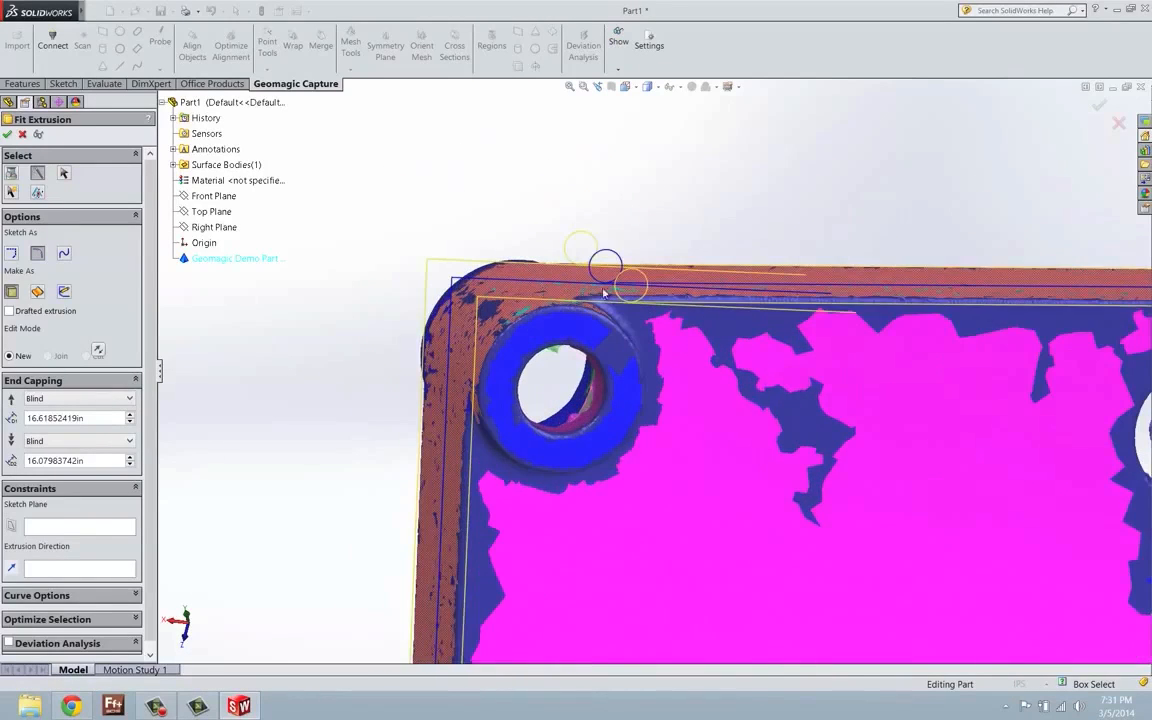
{"action": "scroll", "coordinate": [619, 288], "scroll_direction": "up", "scroll_amount": 1}
{"action": "middle_click_drag", "start_coordinate": [580, 290], "coordinate": [555, 284]}
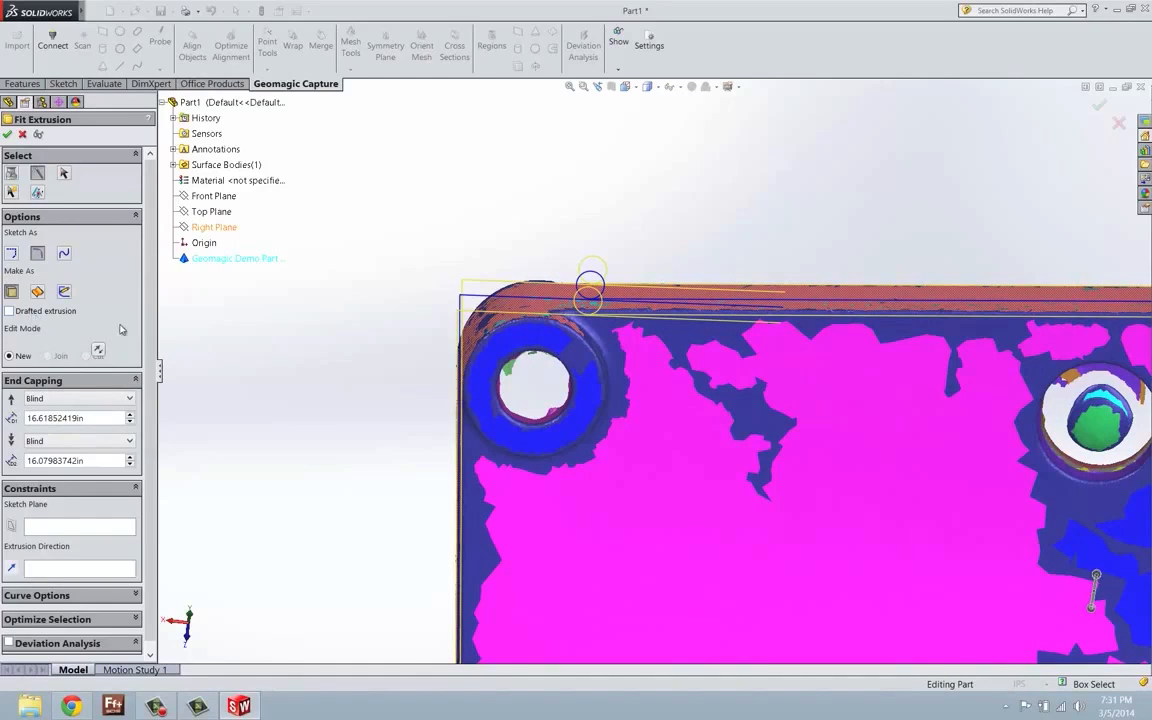
- Review the fit's curve options and create the plate's outer profile as a sketch instead of a solid
{"action": "scroll", "coordinate": [140, 325], "scroll_direction": "down", "scroll_amount": 1}
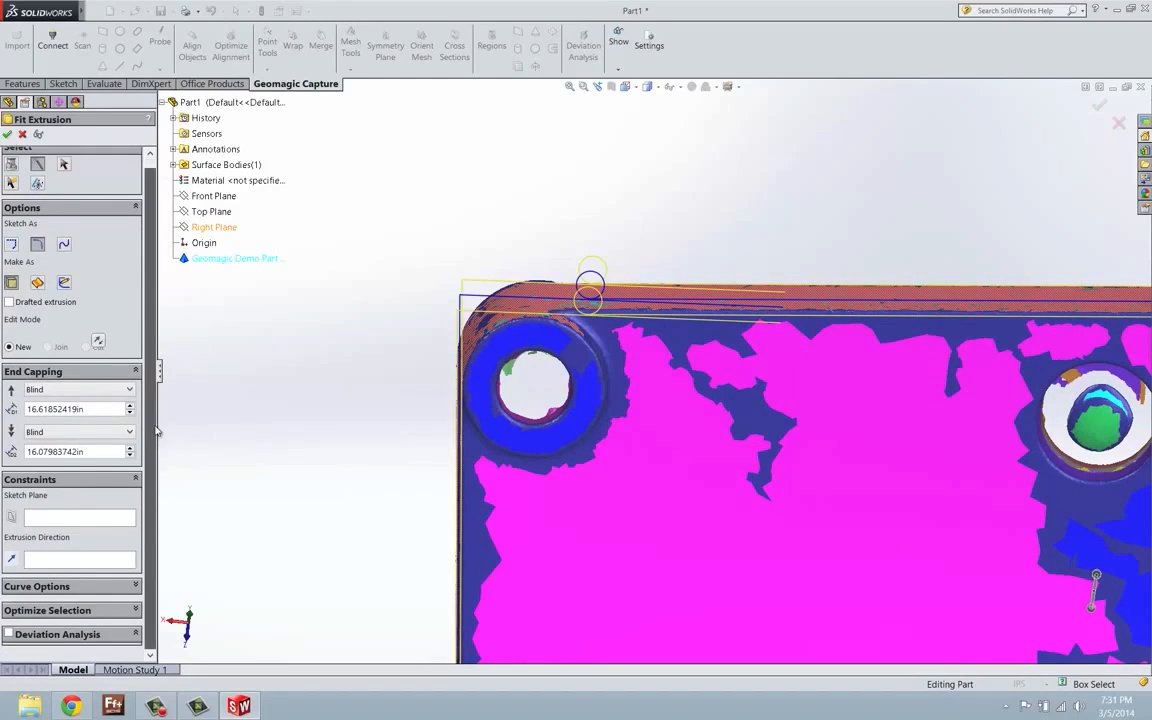
{"action": "left_click", "coordinate": [58, 588]}
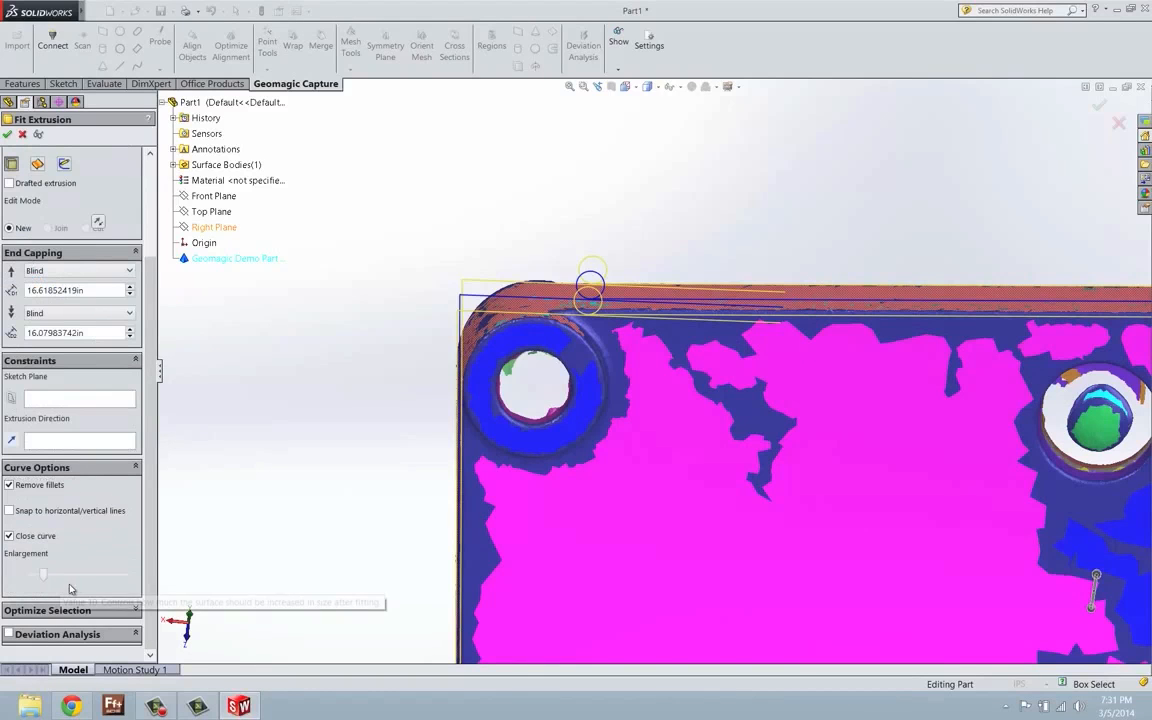
{"action": "scroll", "coordinate": [620, 275], "scroll_direction": "down", "scroll_amount": 5}
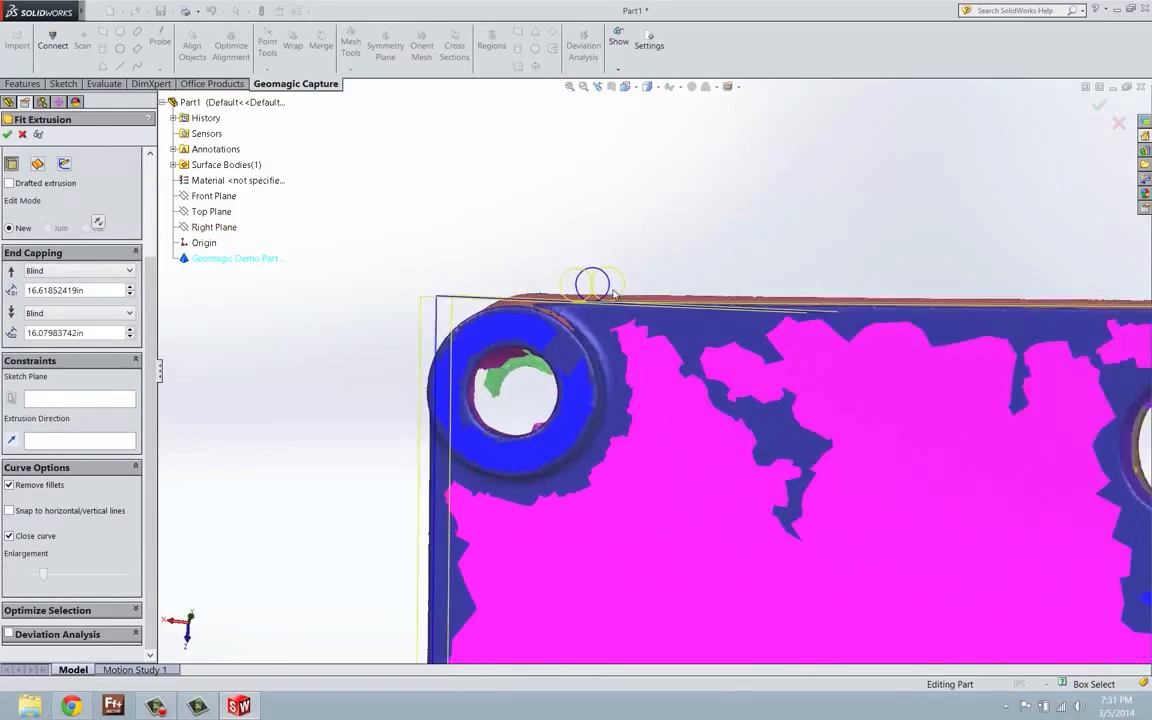
{"action": "middle_click_drag", "start_coordinate": [587, 327], "coordinate": [617, 293]}
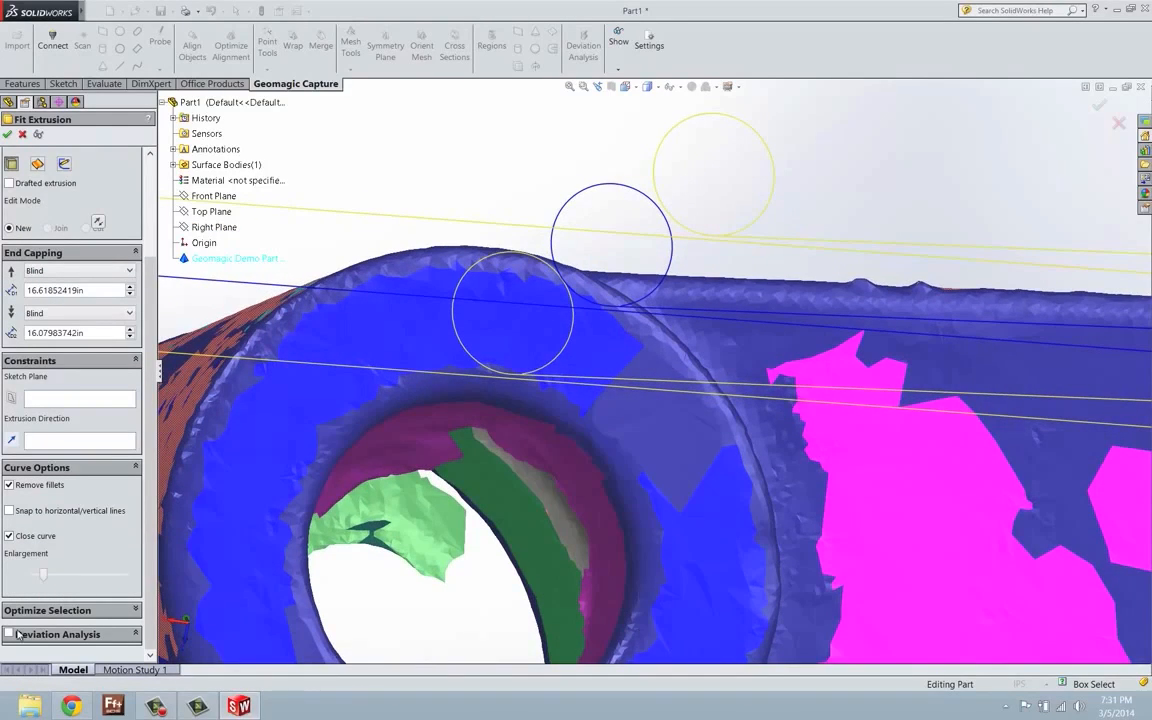
{"action": "left_click", "coordinate": [62, 165]}
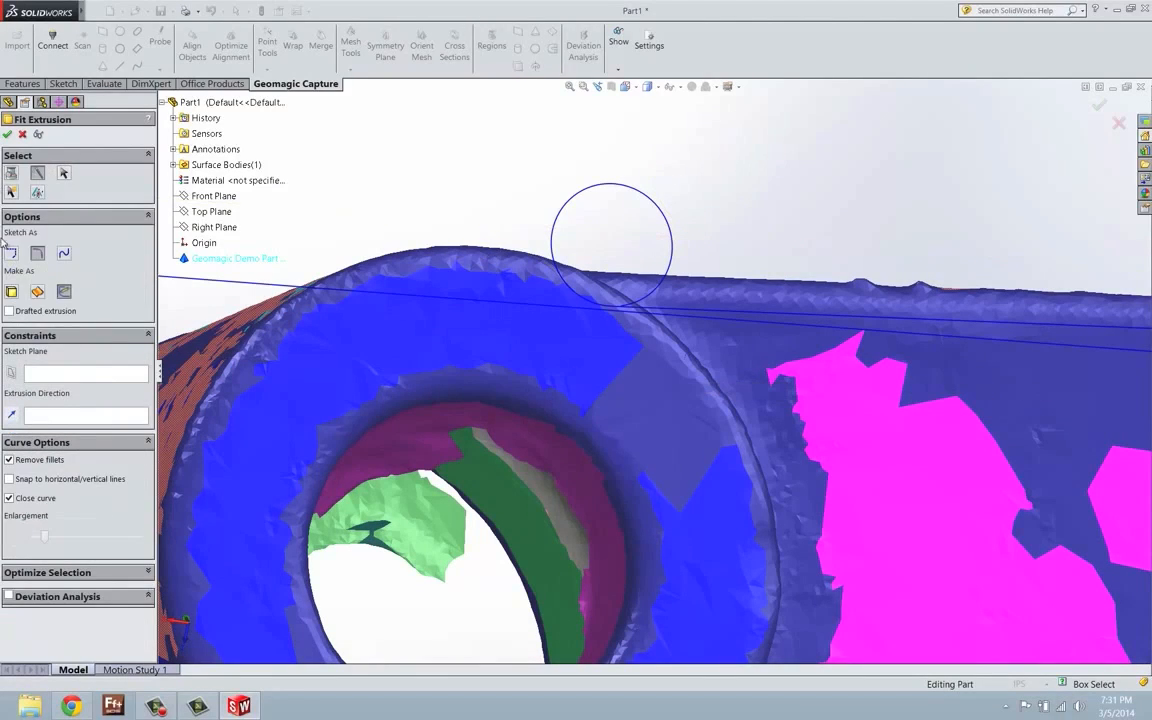
{"action": "left_click", "coordinate": [10, 134]}
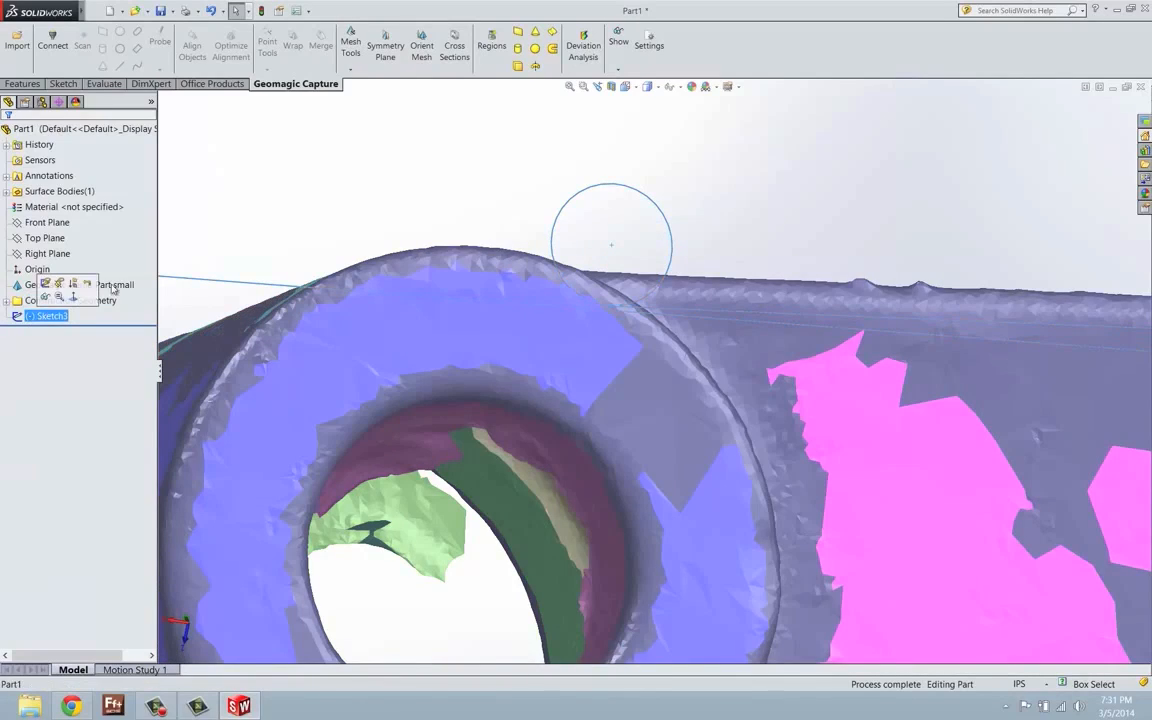
- Zoom to the new outline sketch and check it around the whole plate
{"action": "left_click", "coordinate": [62, 298]}
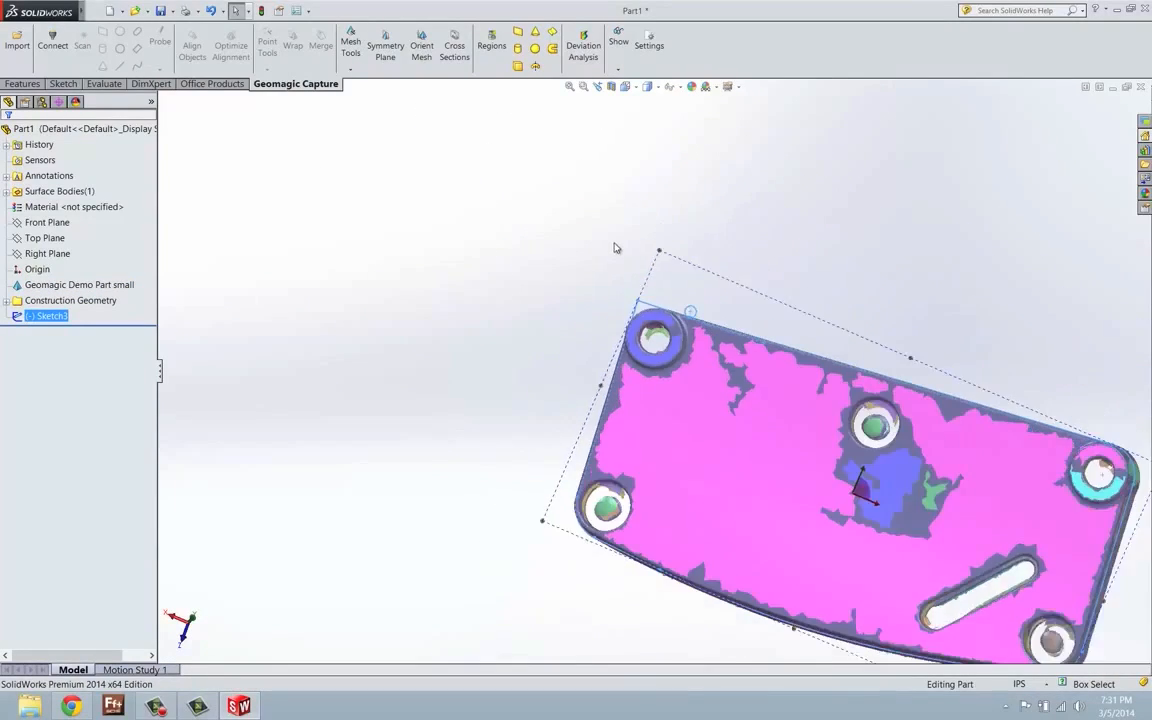
{"action": "scroll", "coordinate": [908, 576], "scroll_direction": "down", "scroll_amount": 5}
{"action": "scroll", "coordinate": [676, 390], "scroll_direction": "up", "scroll_amount": 4}
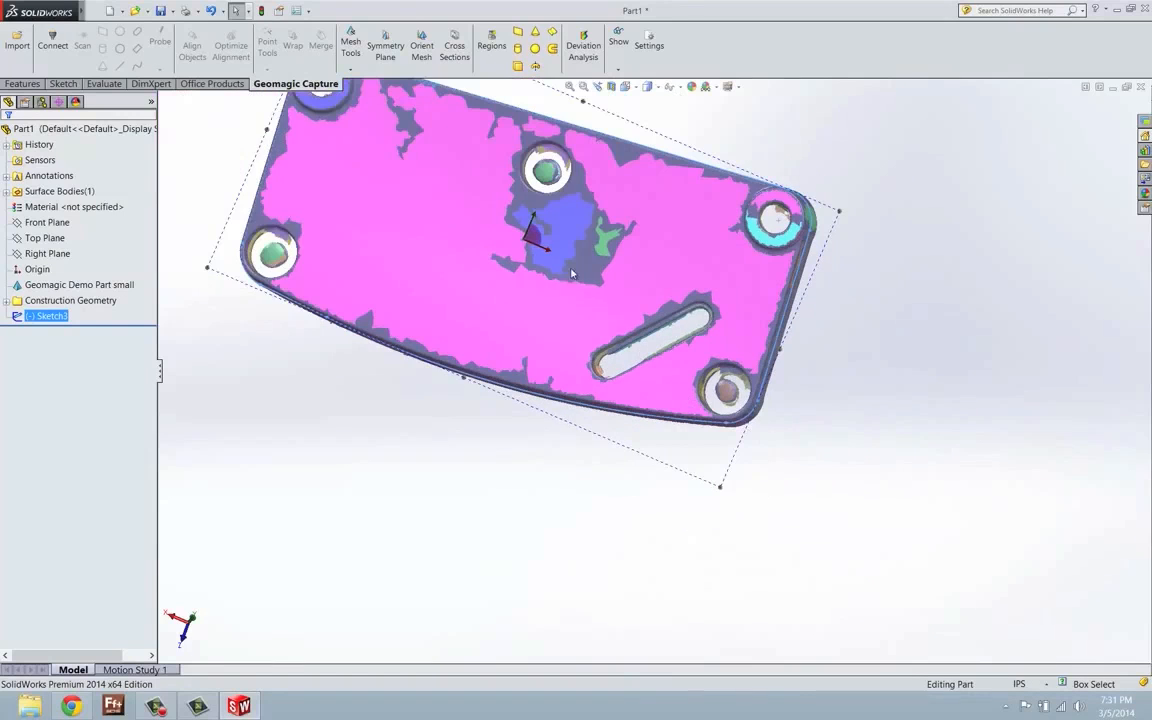
- Open the fitted outline sketch for editing, with the plate viewed square-on at the ring-boss corner
{"action": "scroll", "coordinate": [503, 180], "scroll_direction": "down", "scroll_amount": 3}
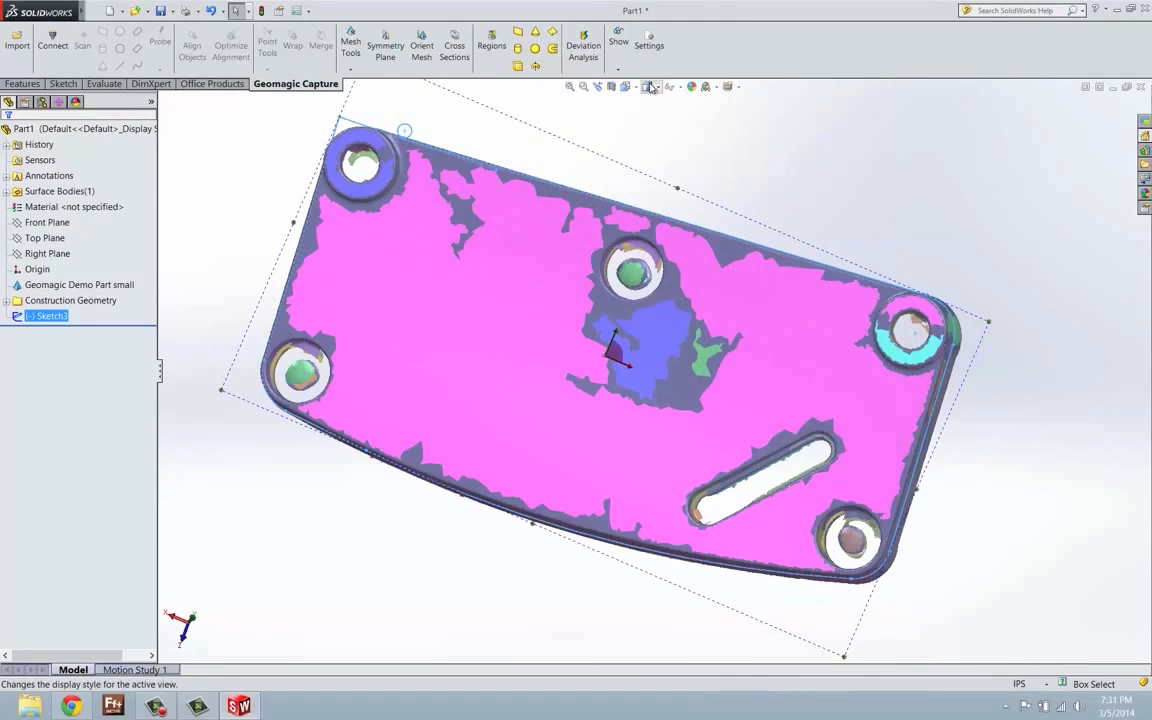
{"action": "left_click", "coordinate": [625, 86]}
{"action": "left_click", "coordinate": [686, 149]}
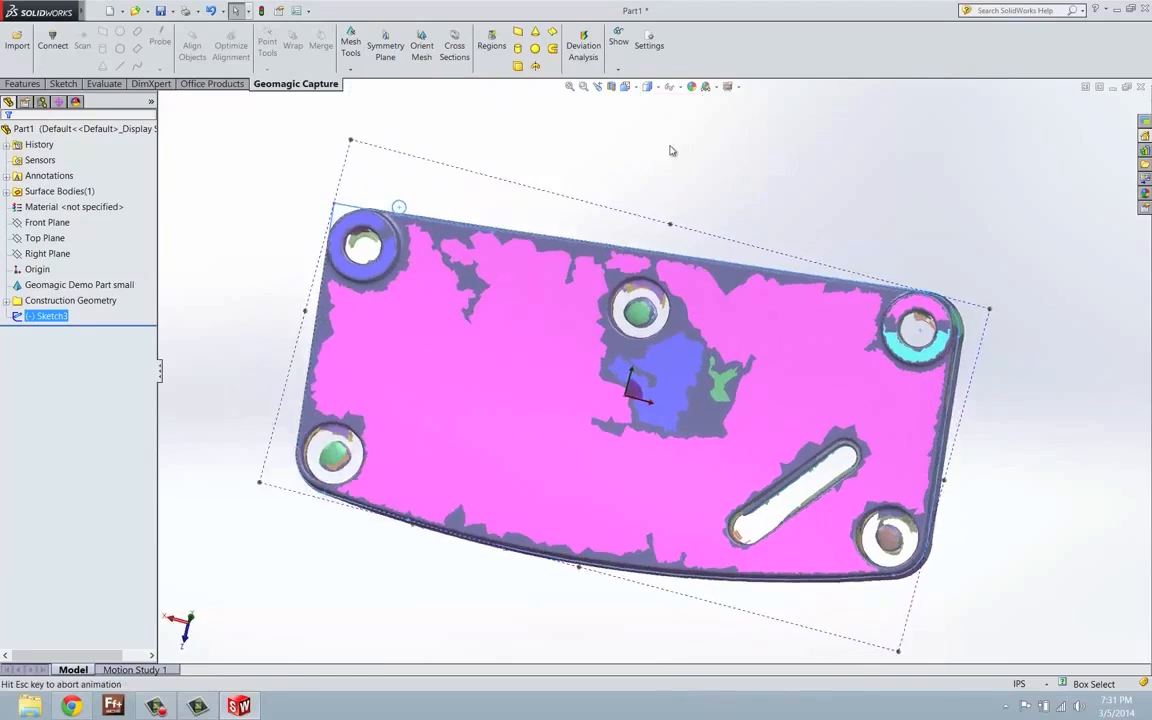
{"action": "scroll", "coordinate": [400, 235], "scroll_direction": "down", "scroll_amount": 5}
{"action": "scroll", "coordinate": [331, 333], "scroll_direction": "down", "scroll_amount": 3}
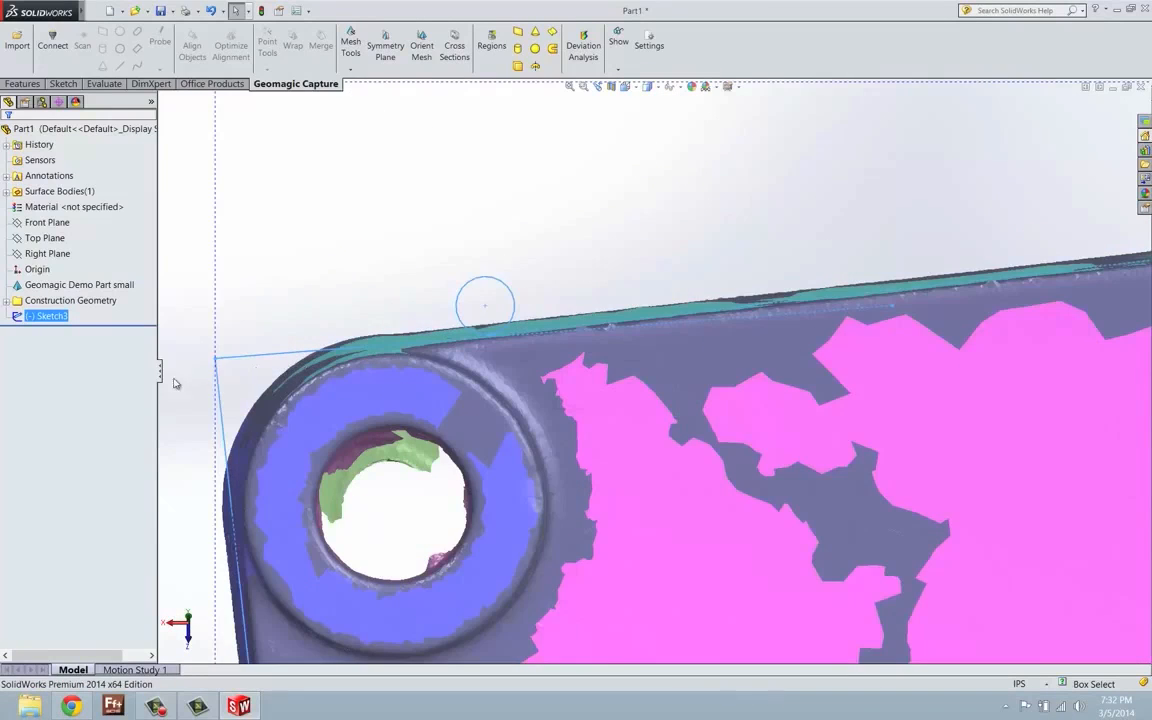
{"action": "right_click", "coordinate": [43, 322]}
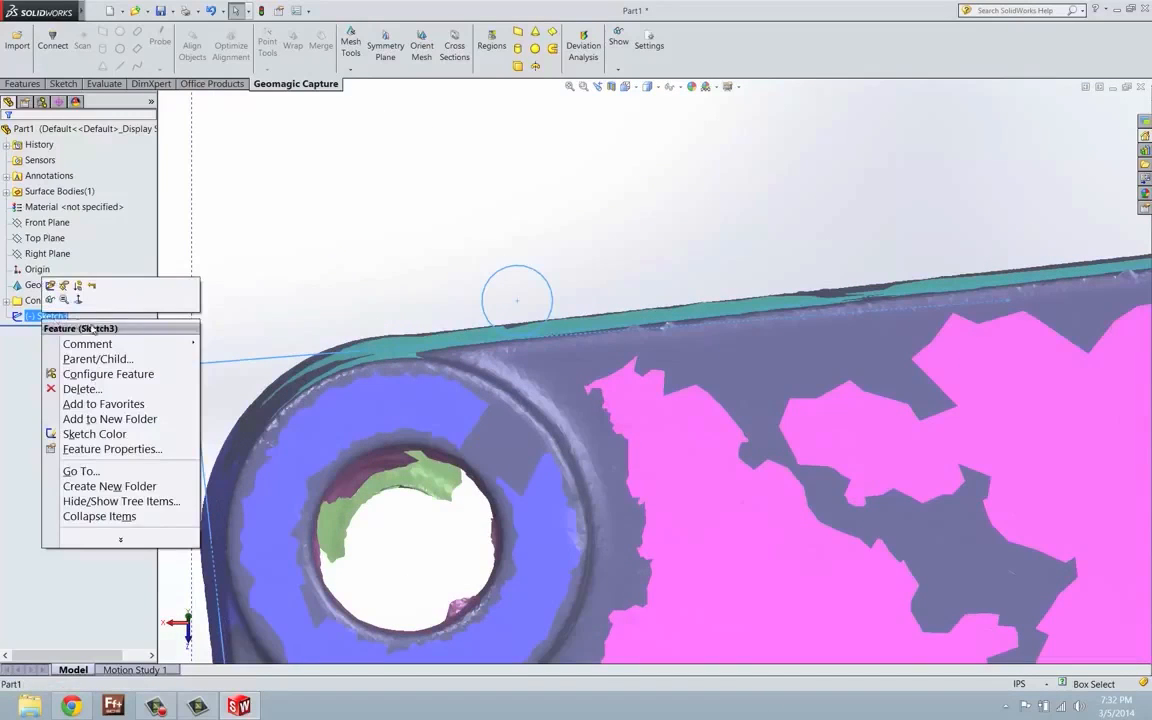
{"action": "left_click", "coordinate": [58, 290]}
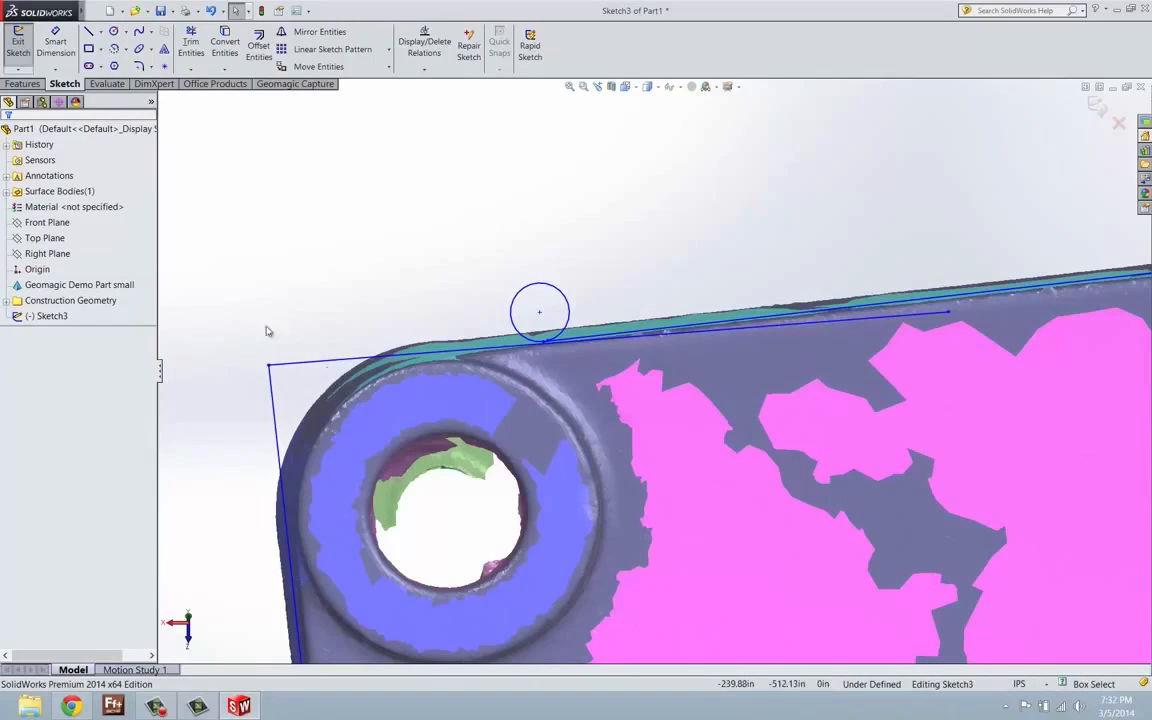
- Trim away the stray circle and the overlapping line beside the ring boss, and corner-trim the two remaining edge lines to meet
{"action": "left_click", "coordinate": [201, 50]}
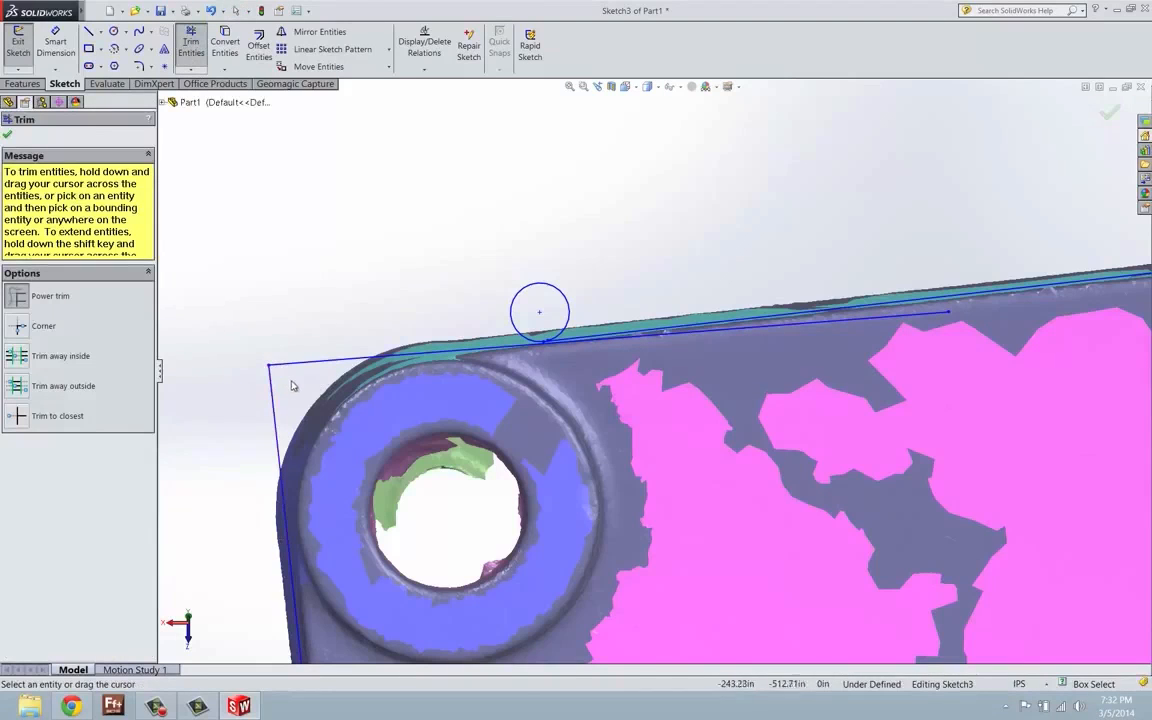
{"action": "mouse_move", "coordinate": [308, 369]}
{"action": "left_mouse_down"}
{"action": "mouse_move", "coordinate": [311, 352]}
{"action": "mouse_move", "coordinate": [566, 301]}
{"action": "left_mouse_up"}
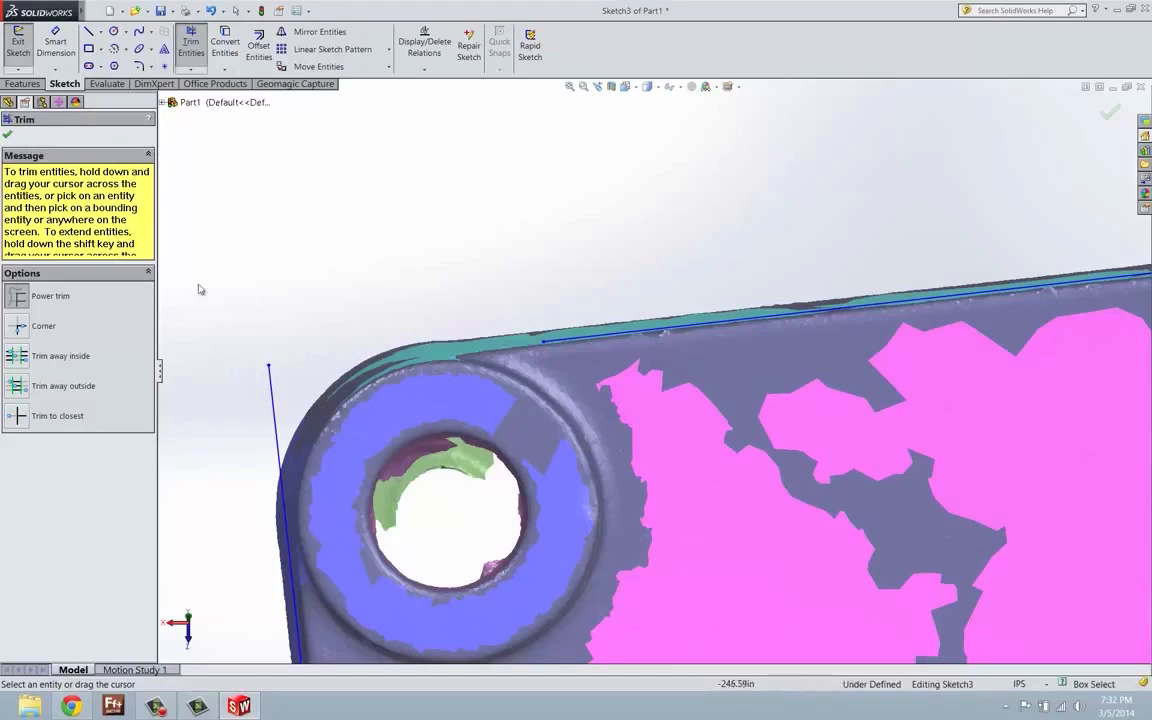
{"action": "left_click", "coordinate": [30, 326]}
{"action": "left_click", "coordinate": [274, 435]}
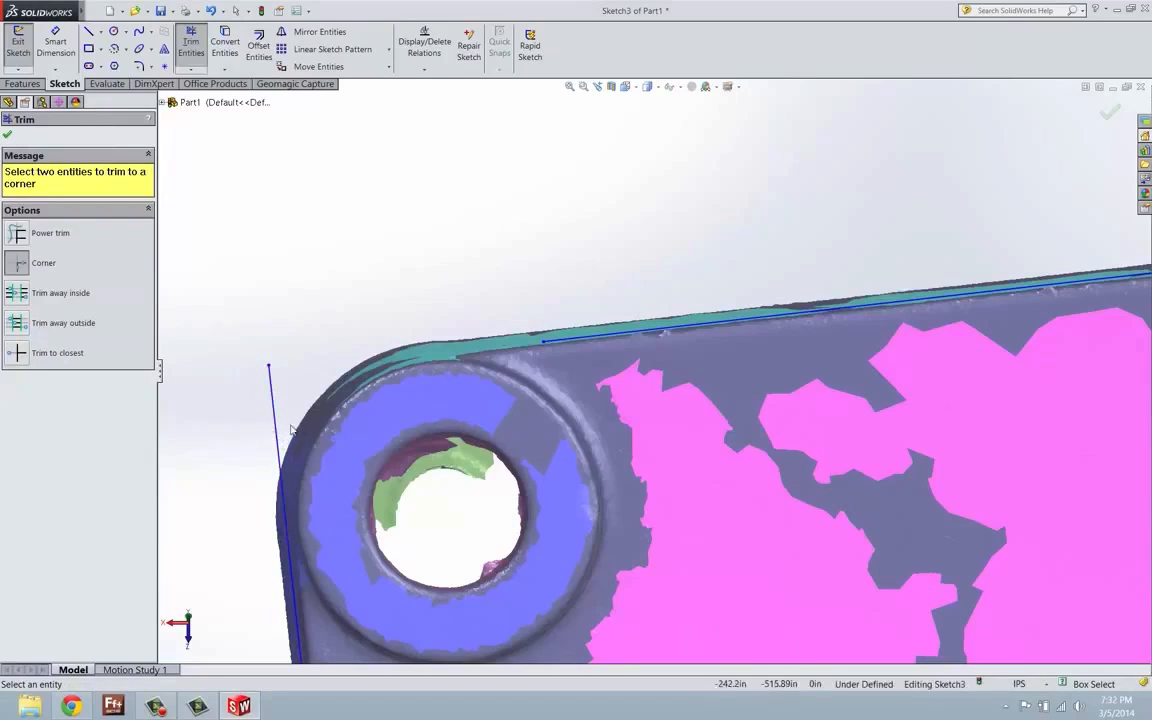
{"action": "left_click", "coordinate": [620, 335]}
{"action": "scroll", "coordinate": [489, 342], "scroll_direction": "up", "scroll_amount": 5}
{"action": "scroll", "coordinate": [543, 378], "scroll_direction": "up", "scroll_amount": 3}
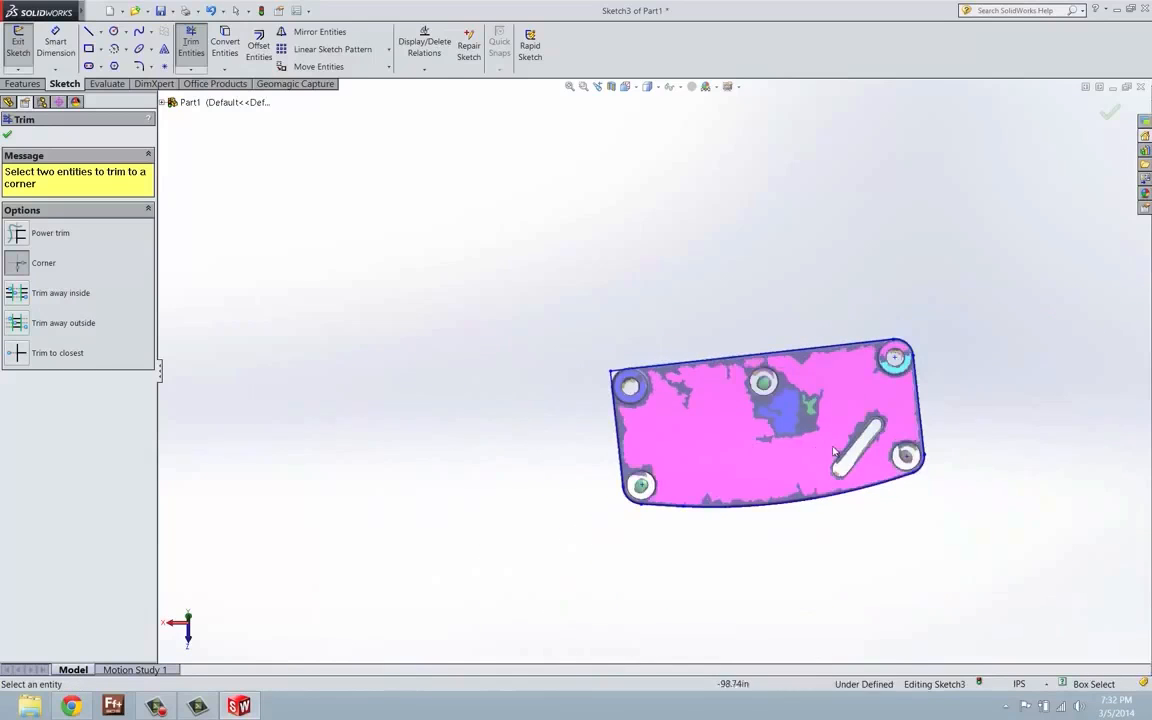
{"action": "scroll", "coordinate": [906, 437], "scroll_direction": "down", "scroll_amount": 2}
{"action": "left_click", "coordinate": [7, 135]}
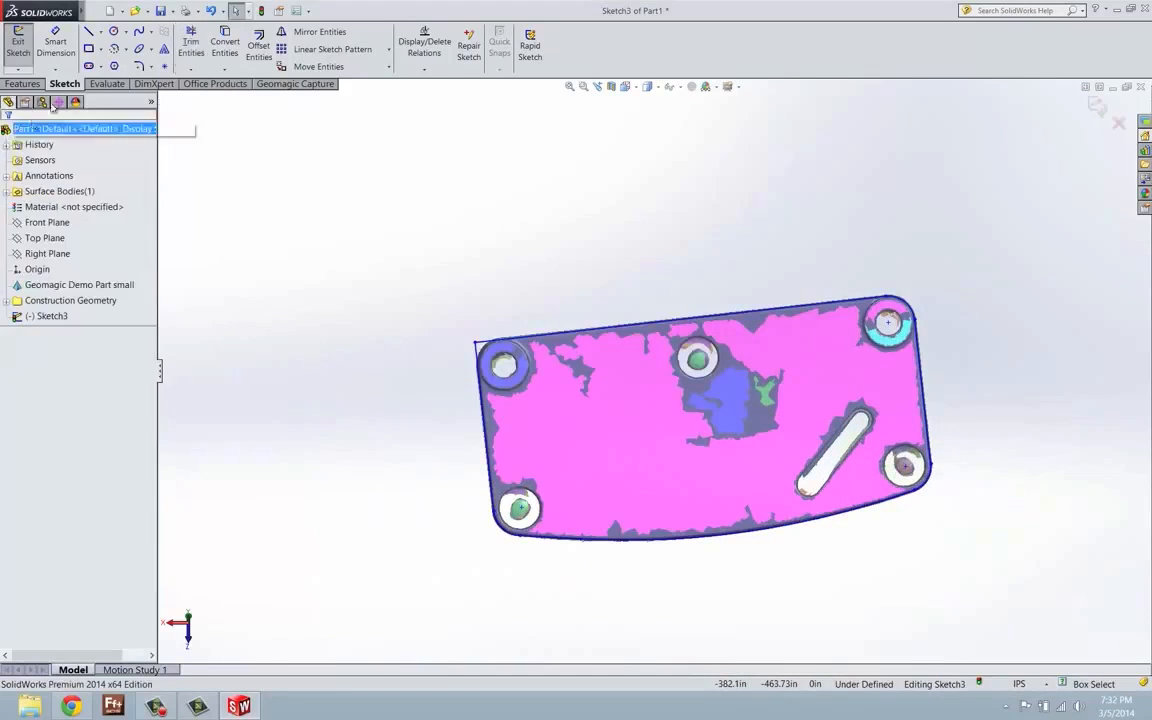
- Add a 0.50 in sketch fillet to the sharp outline corner beside the ring boss
{"action": "left_click", "coordinate": [139, 65]}
{"action": "scroll", "coordinate": [449, 361], "scroll_direction": "down", "scroll_amount": 5}
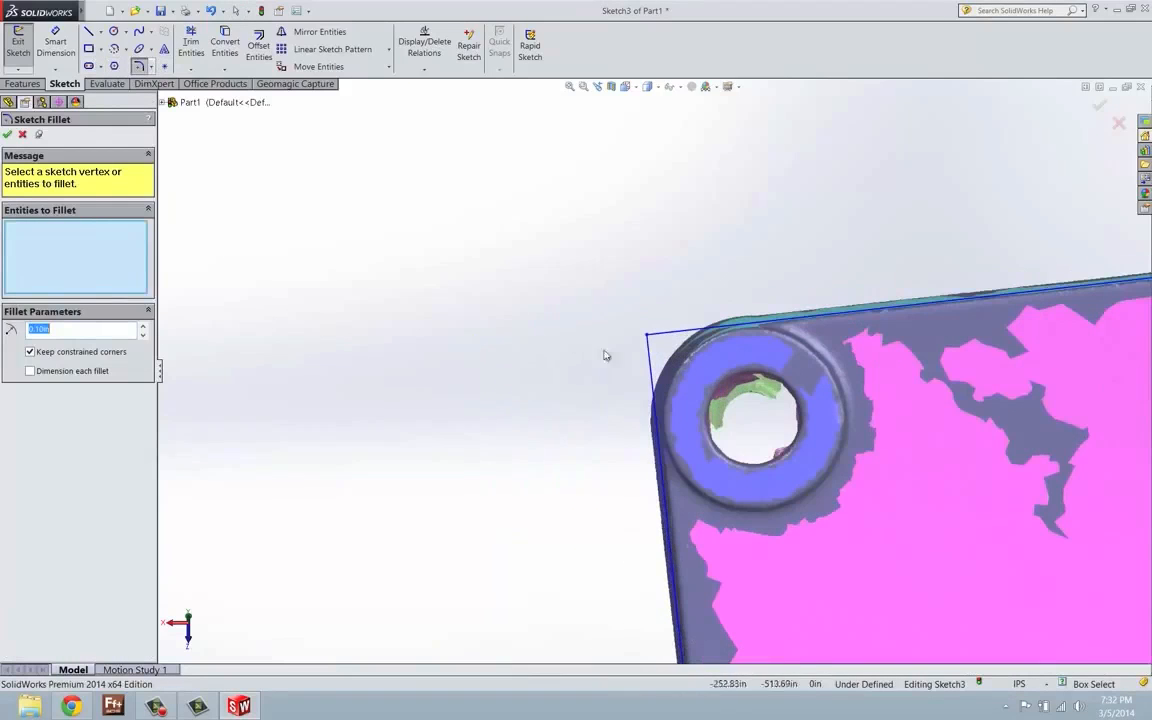
{"action": "left_click", "coordinate": [685, 338]}
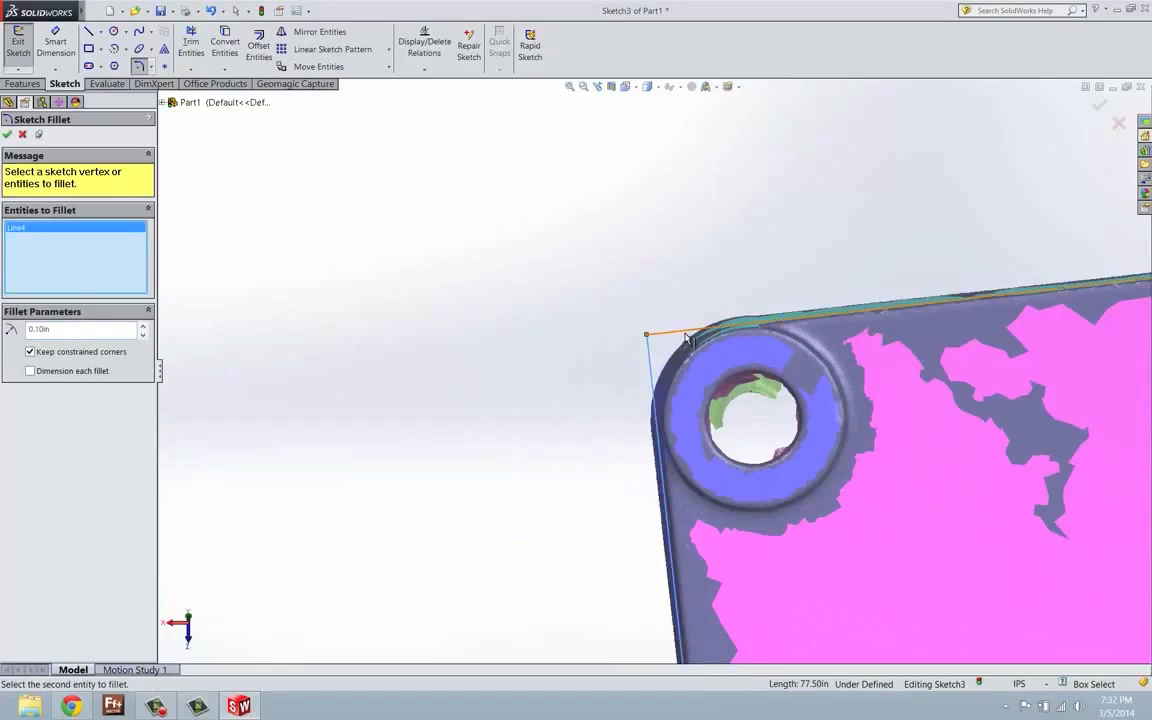
{"action": "left_click", "coordinate": [687, 330]}
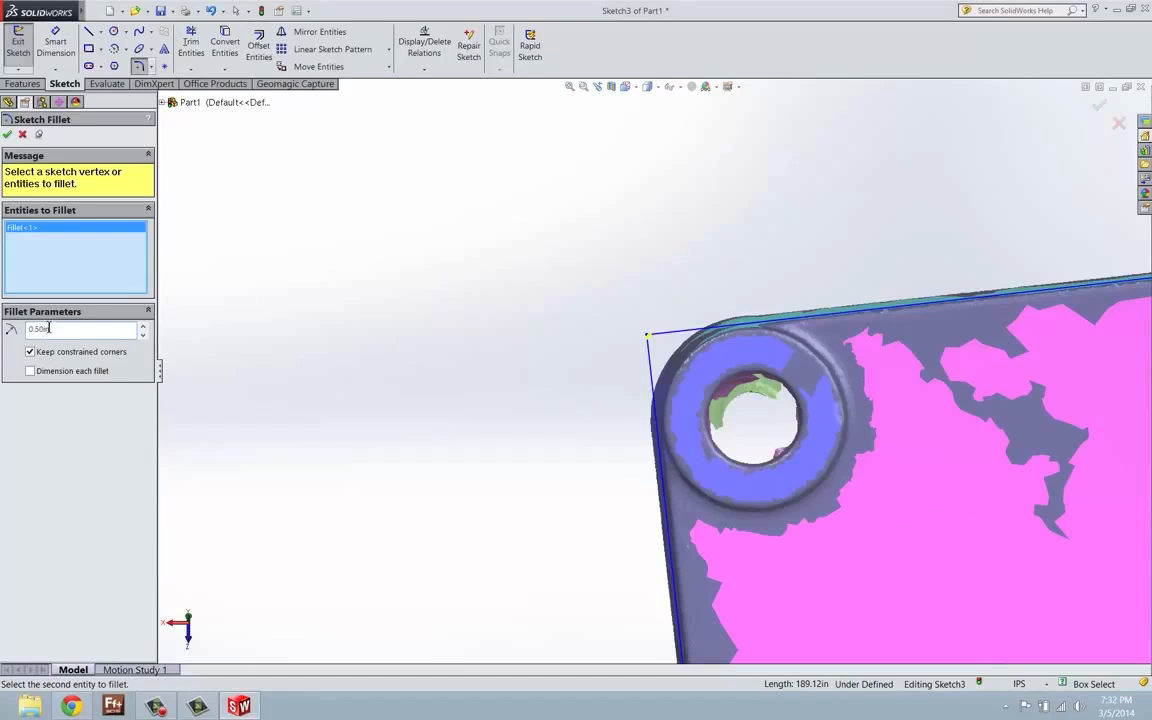
{"action": "scroll", "coordinate": [590, 343], "scroll_direction": "down", "scroll_amount": 6}
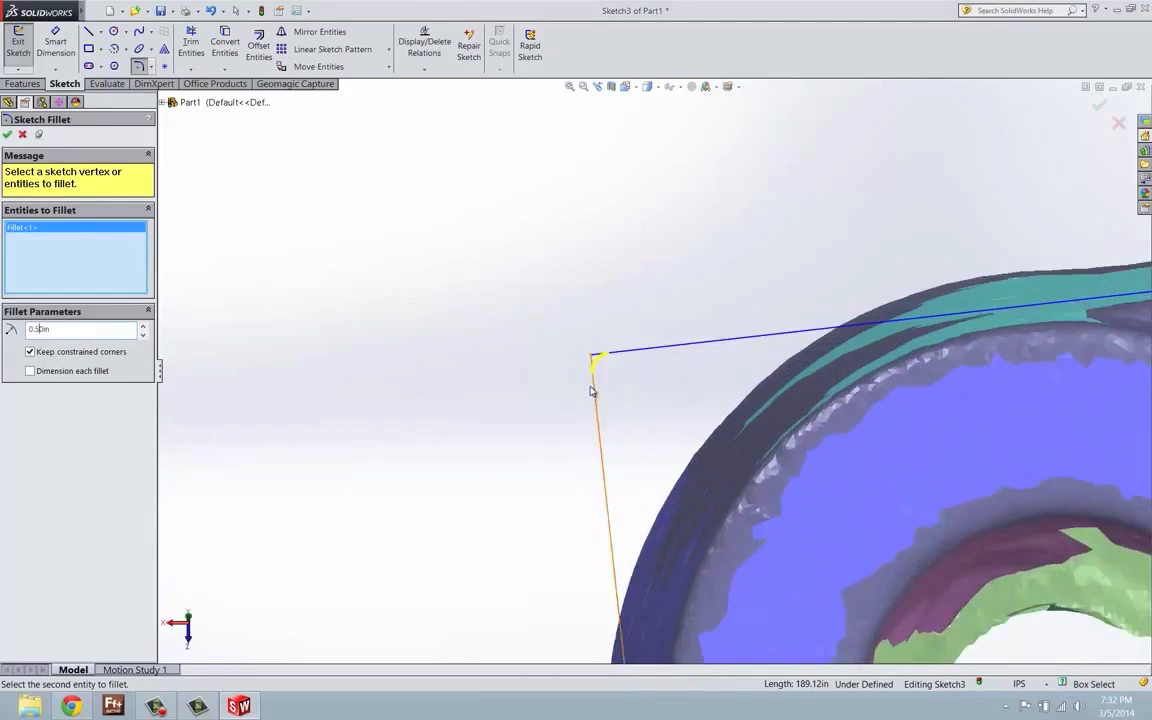
{"action": "left_click", "coordinate": [7, 137]}
{"action": "scroll", "coordinate": [481, 365], "scroll_direction": "up", "scroll_amount": 4}
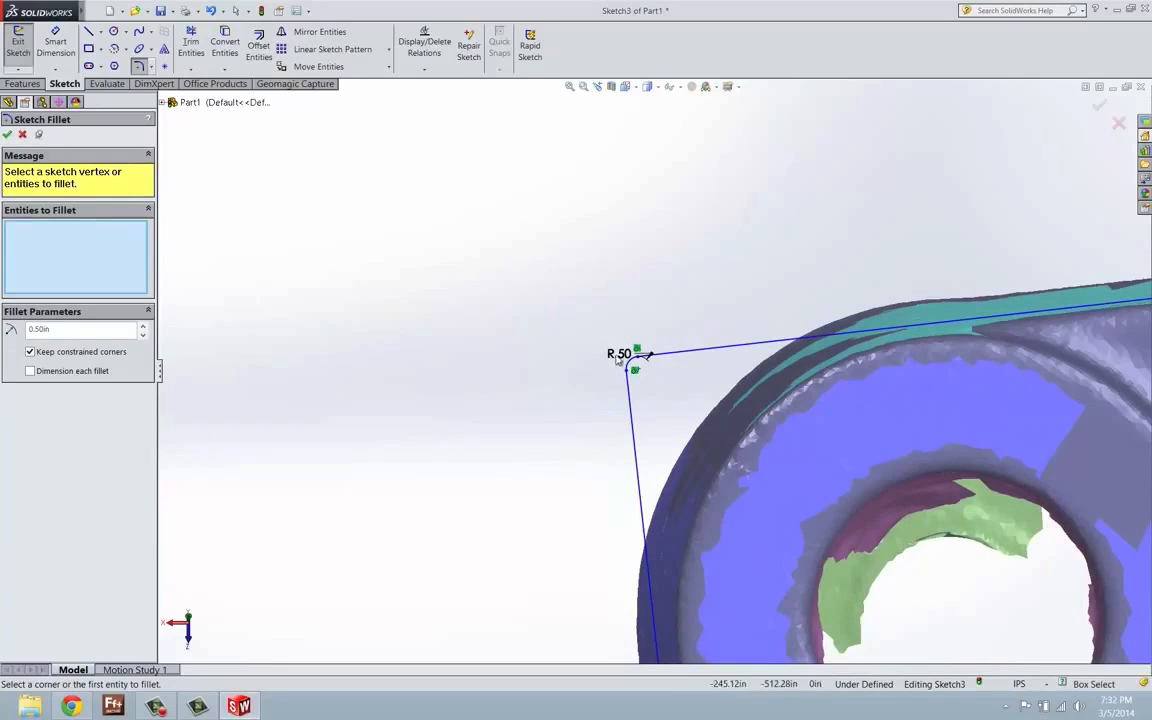
{"action": "left_click", "coordinate": [7, 134]}
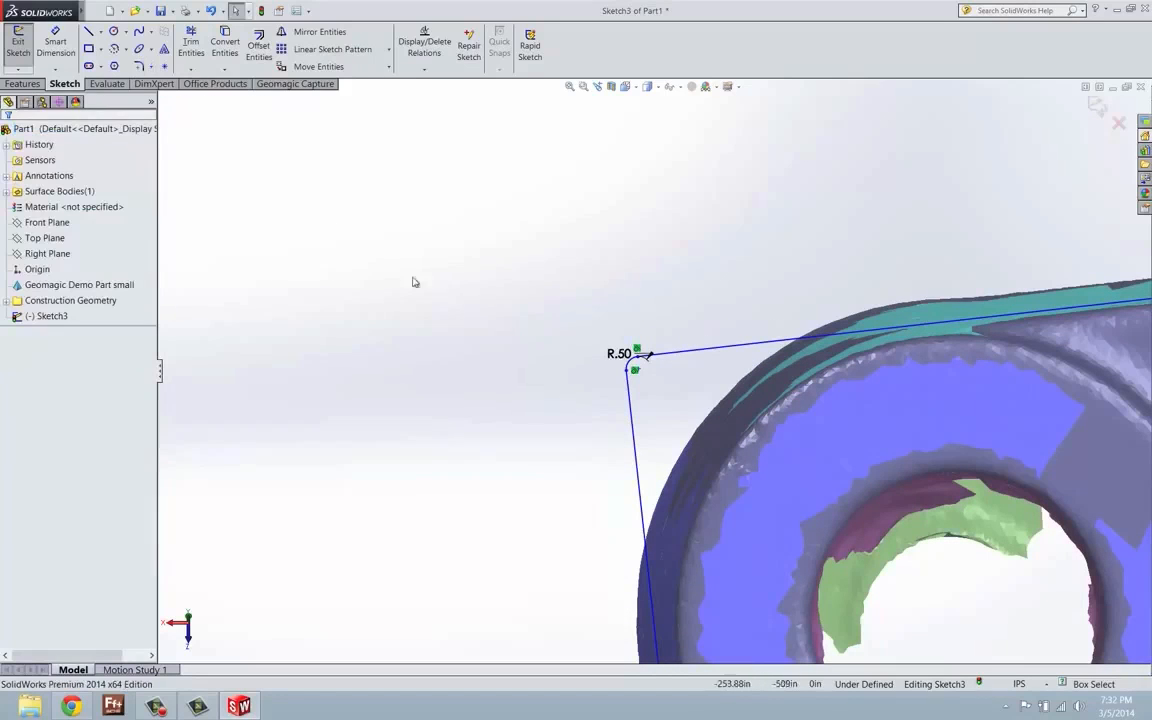
- Delete the fillet's radius dimension and enlarge the arc by moving its end point until it follows the mesh's rounded corner
{"action": "left_click", "coordinate": [606, 357]}
{"action": "key", "text": "Delete"}
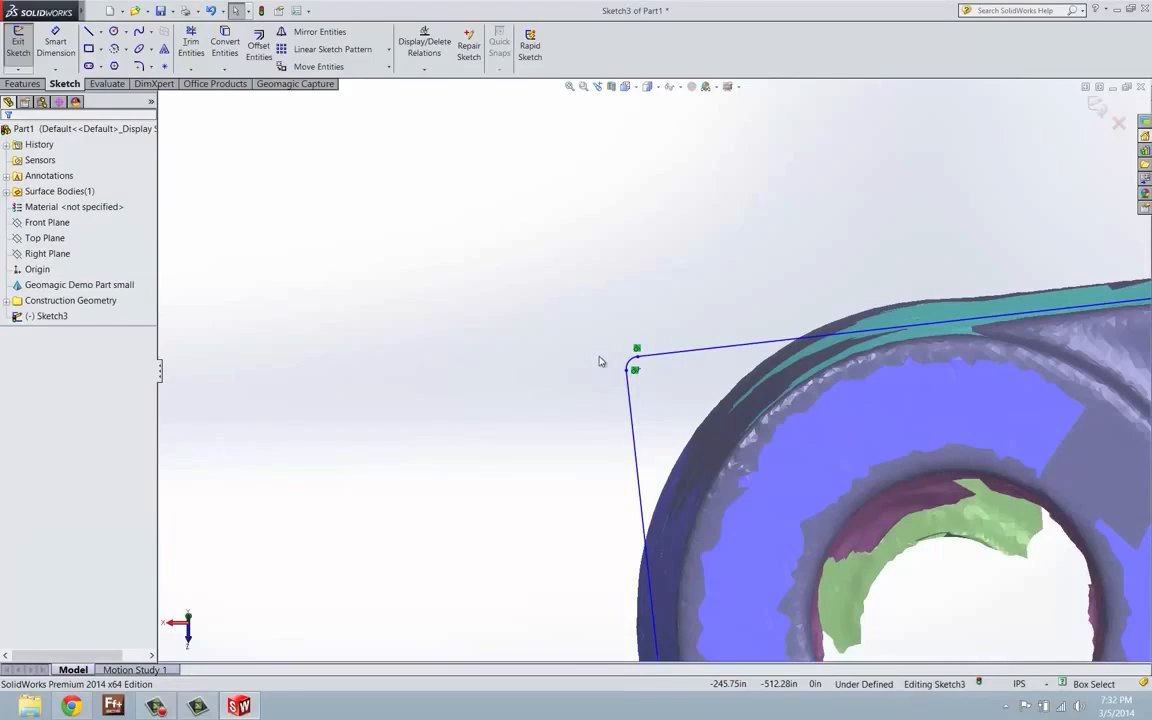
{"action": "left_click", "coordinate": [638, 369]}
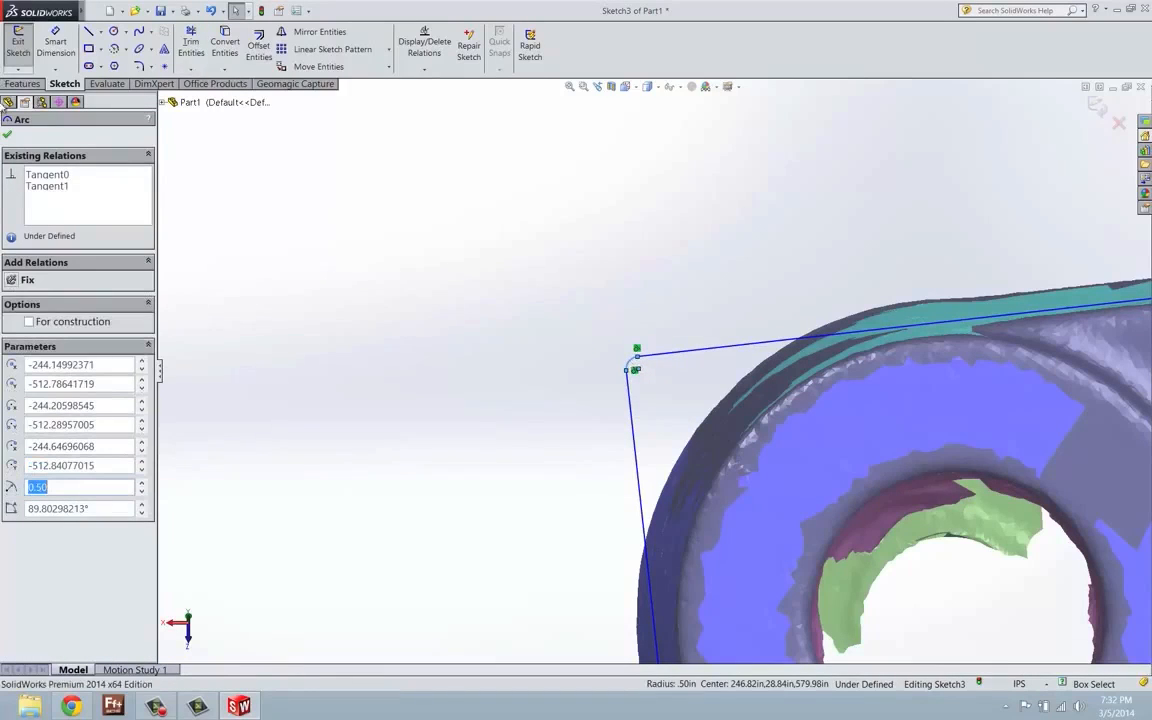
{"action": "left_click", "coordinate": [12, 136]}
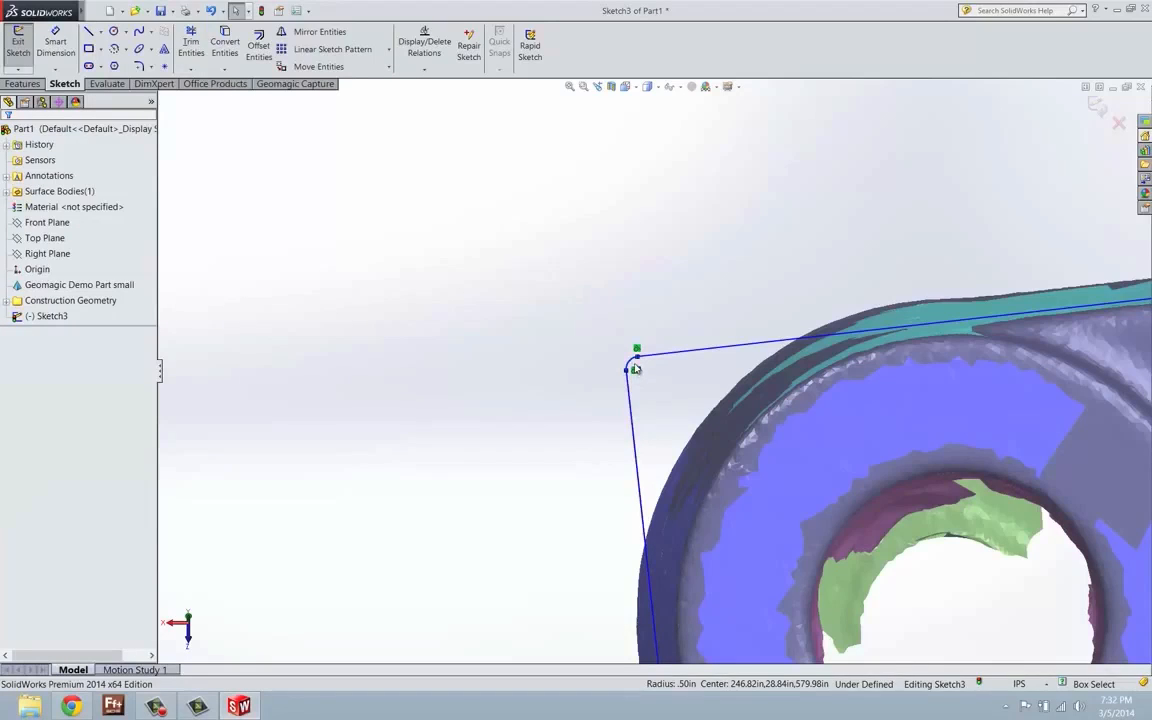
{"action": "left_click", "coordinate": [632, 367]}
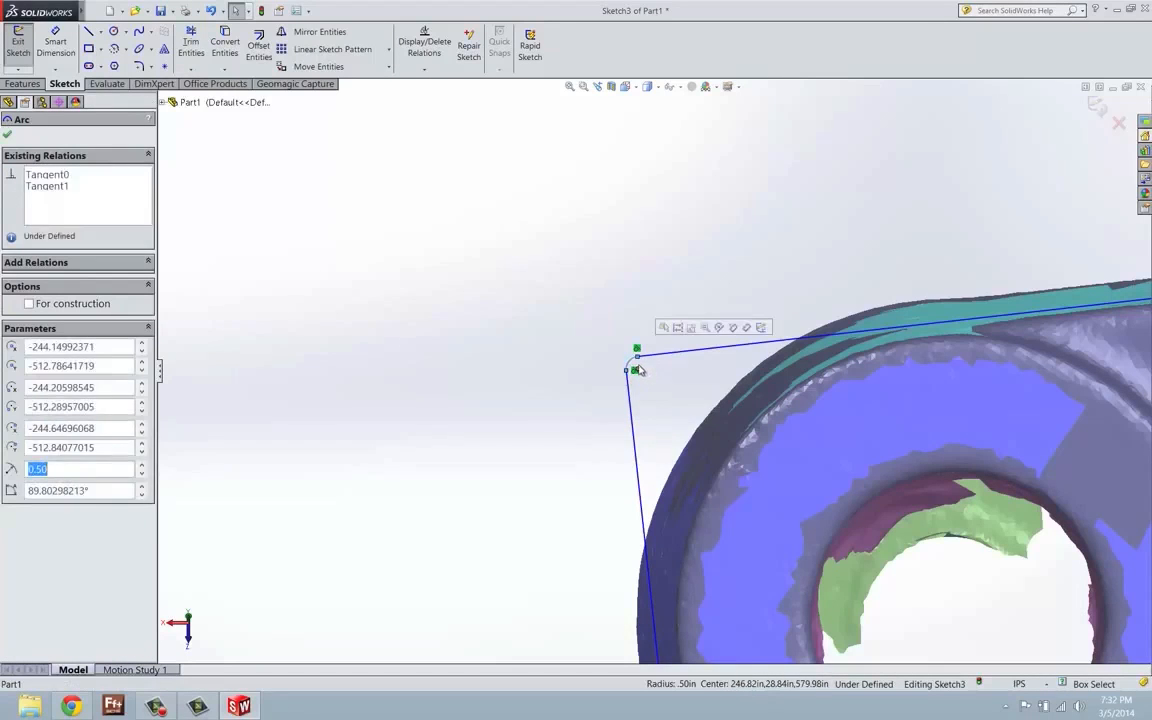
{"action": "left_click", "coordinate": [636, 369]}
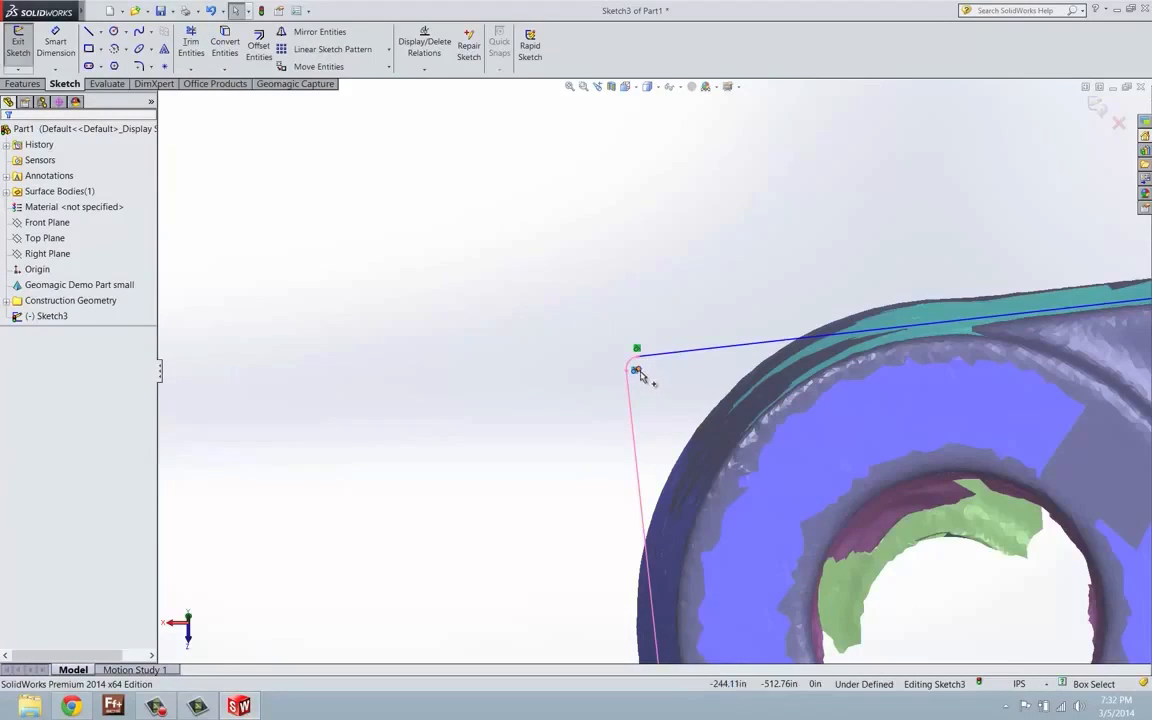
{"action": "mouse_move", "coordinate": [640, 374]}
{"action": "left_mouse_down"}
{"action": "mouse_move", "coordinate": [650, 385]}
{"action": "mouse_move", "coordinate": [628, 369]}
{"action": "mouse_move", "coordinate": [644, 358]}
{"action": "mouse_move", "coordinate": [772, 346]}
{"action": "mouse_move", "coordinate": [898, 358]}
{"action": "left_mouse_up"}
{"action": "left_click", "coordinate": [905, 356]}
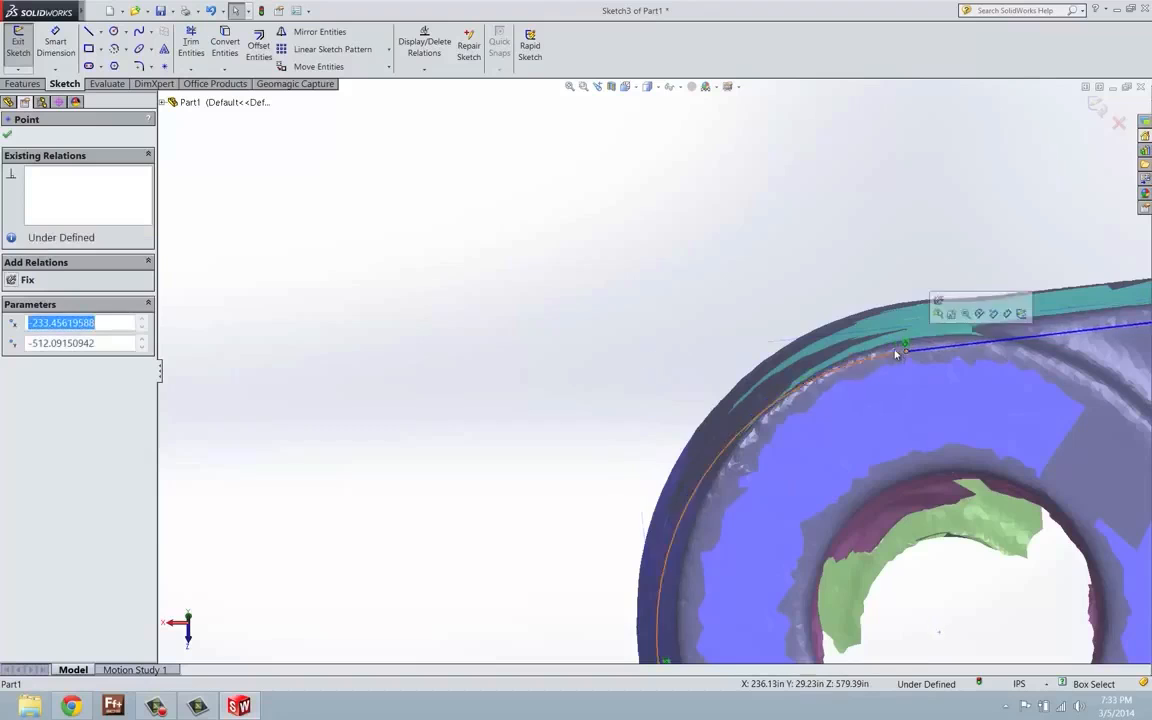
{"action": "key", "text": "f"}
{"action": "middle_click_drag", "start_coordinate": [760, 409], "coordinate": [802, 415]}
{"action": "left_click", "coordinate": [8, 134]}
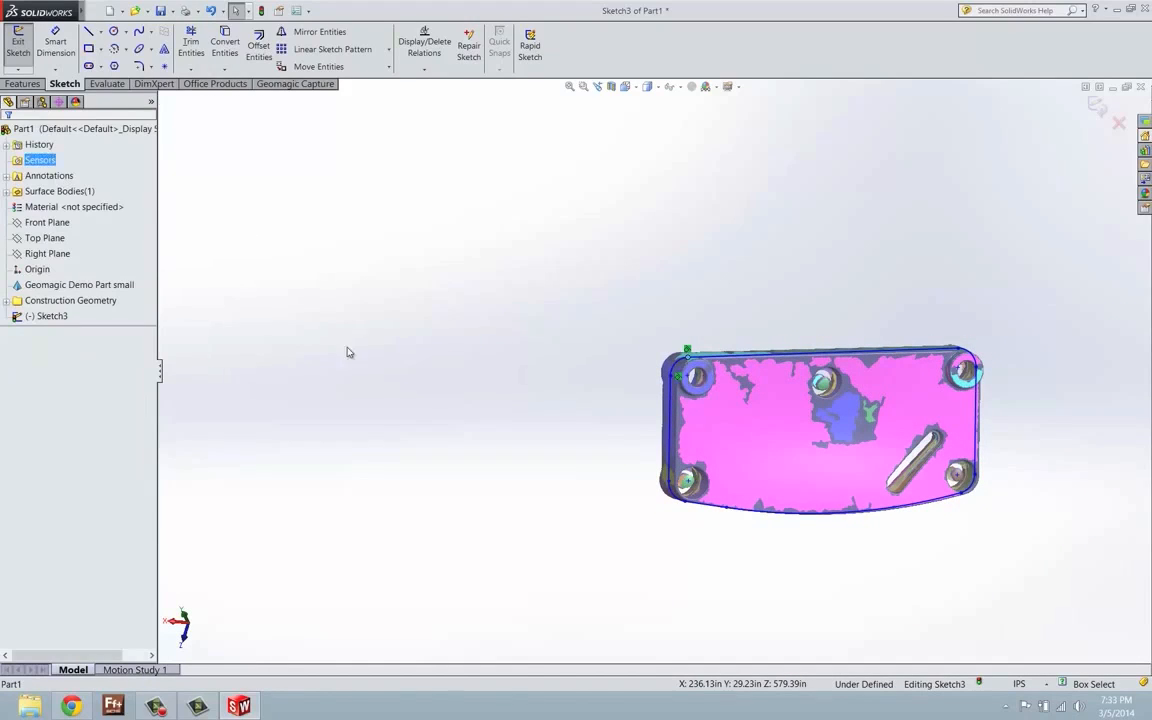
- Check how the edited outline sketch follows the mesh around the whole plate, including the curved edge
{"action": "scroll", "coordinate": [633, 467], "scroll_direction": "down", "scroll_amount": 8}
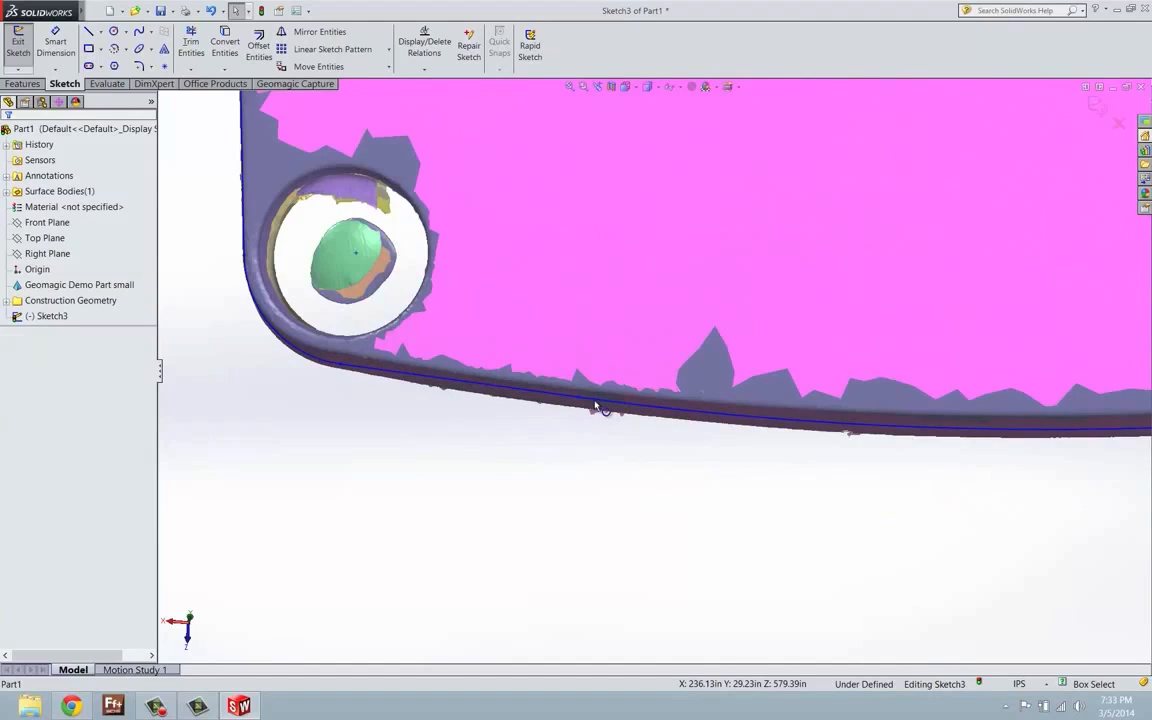
{"action": "scroll", "coordinate": [633, 467], "scroll_direction": "down", "scroll_amount": 3}
{"action": "scroll", "coordinate": [590, 404], "scroll_direction": "up", "scroll_amount": 4}
{"action": "scroll", "coordinate": [590, 404], "scroll_direction": "up", "scroll_amount": 8}
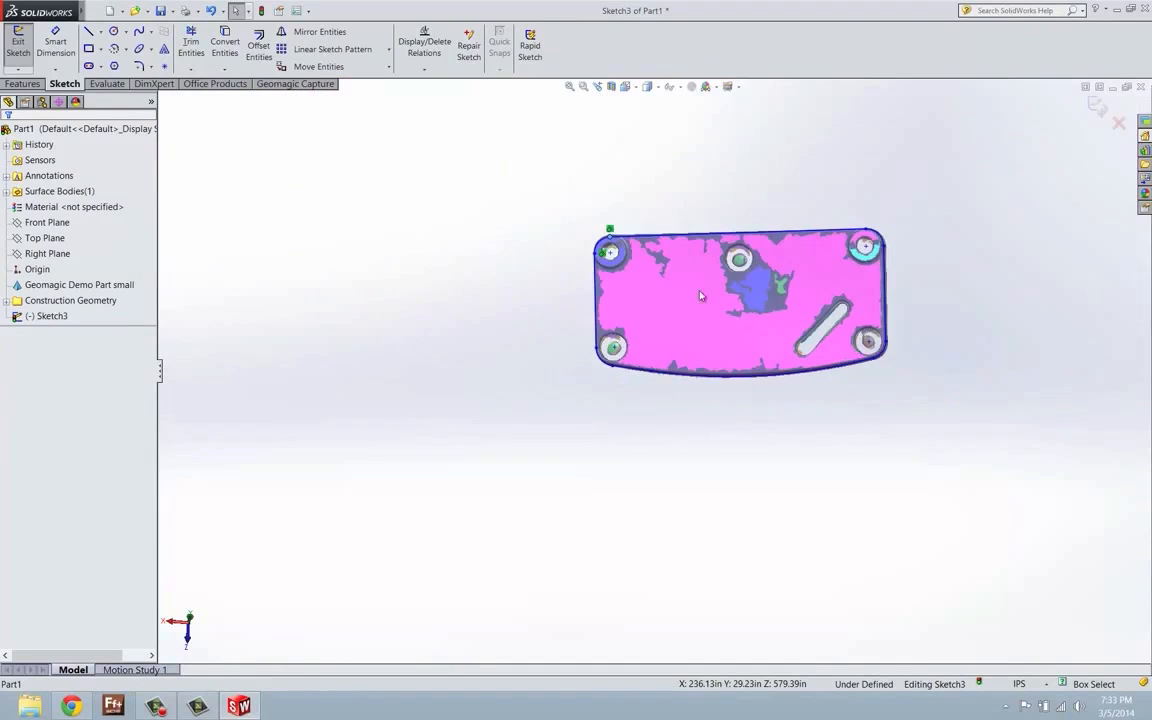
{"action": "scroll", "coordinate": [849, 205], "scroll_direction": "down", "scroll_amount": 2}
{"action": "middle_click_drag", "start_coordinate": [873, 270], "coordinate": [890, 296]}
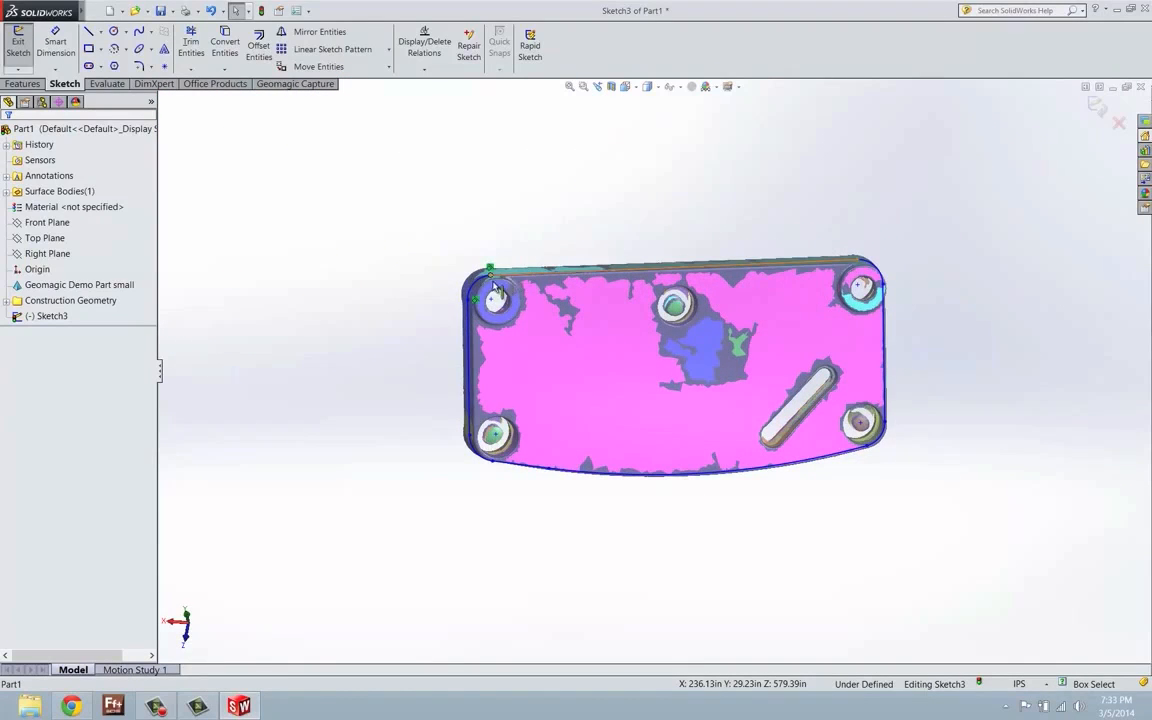
{"action": "middle_click_drag", "start_coordinate": [584, 278], "coordinate": [571, 273]}
{"action": "left_click", "coordinate": [90, 14]}
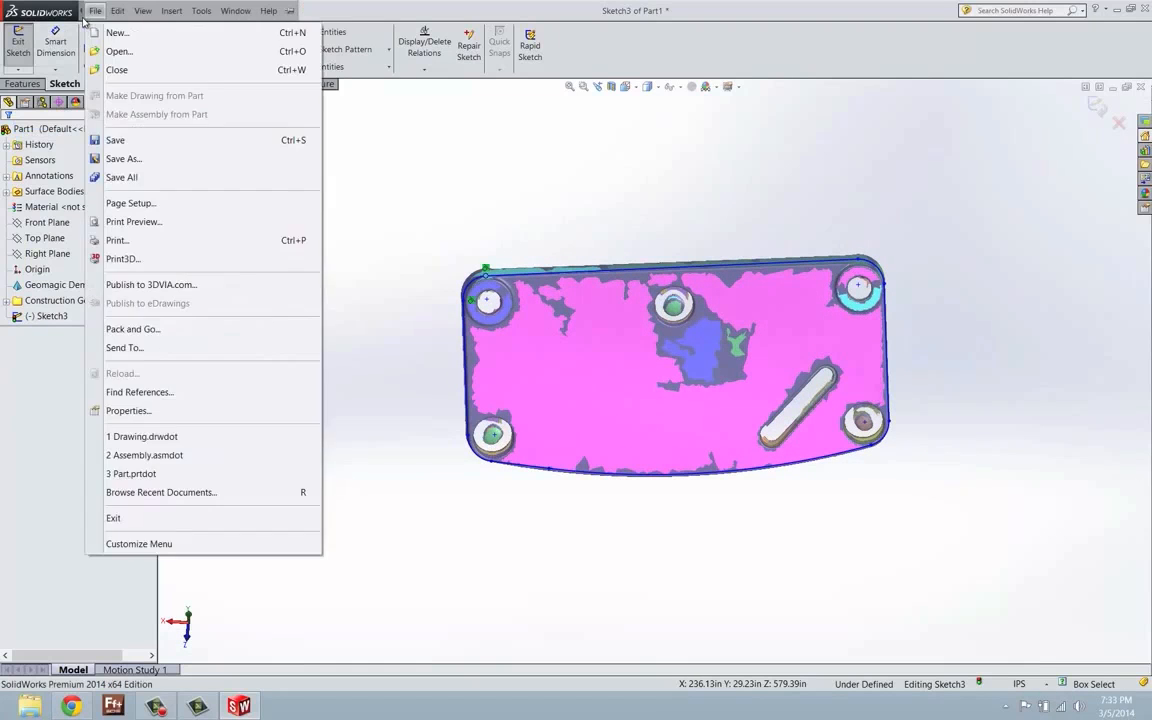
{"action": "middle_click_drag", "start_coordinate": [626, 182], "coordinate": [562, 200]}
- Begin a boss extrusion of the repaired outline sketch with the Mid Plane end condition
{"action": "left_click", "coordinate": [22, 83]}
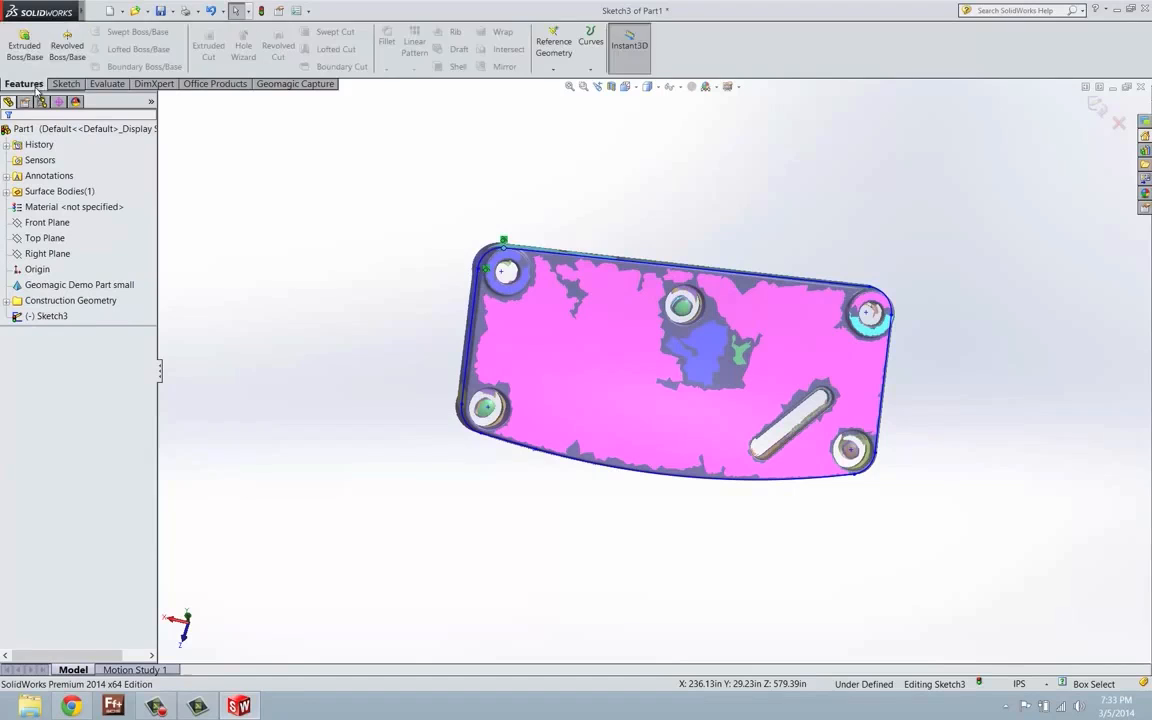
{"action": "left_click", "coordinate": [25, 45]}
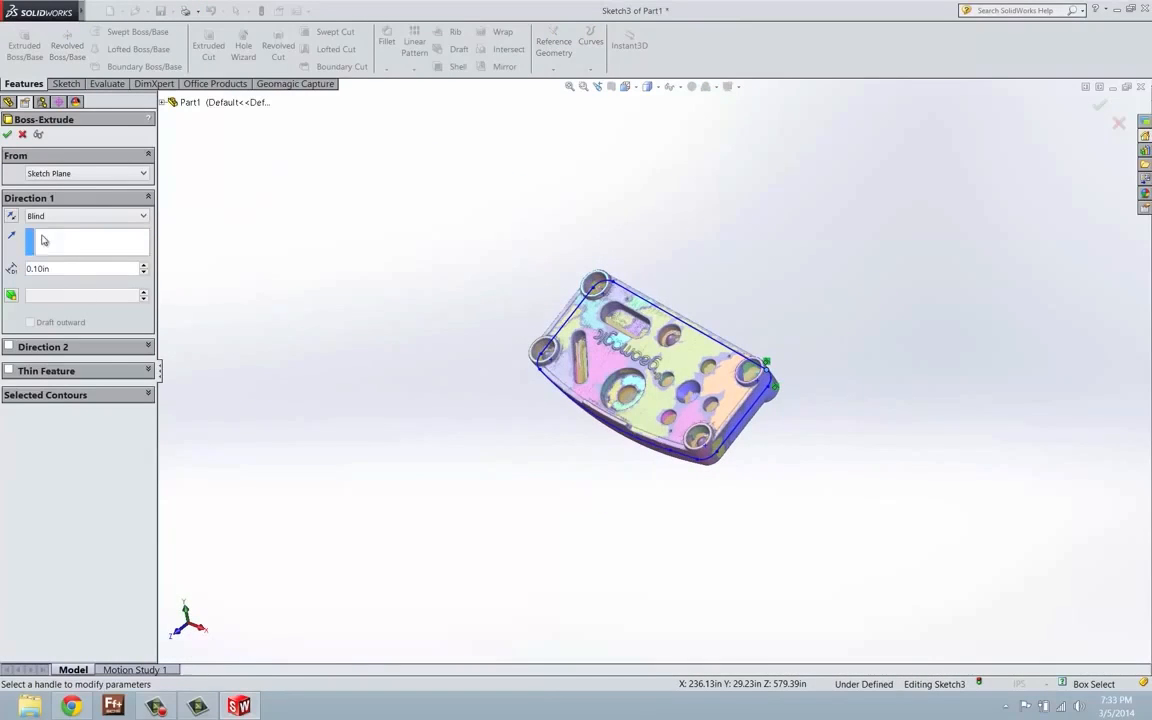
{"action": "left_click", "coordinate": [73, 217]}
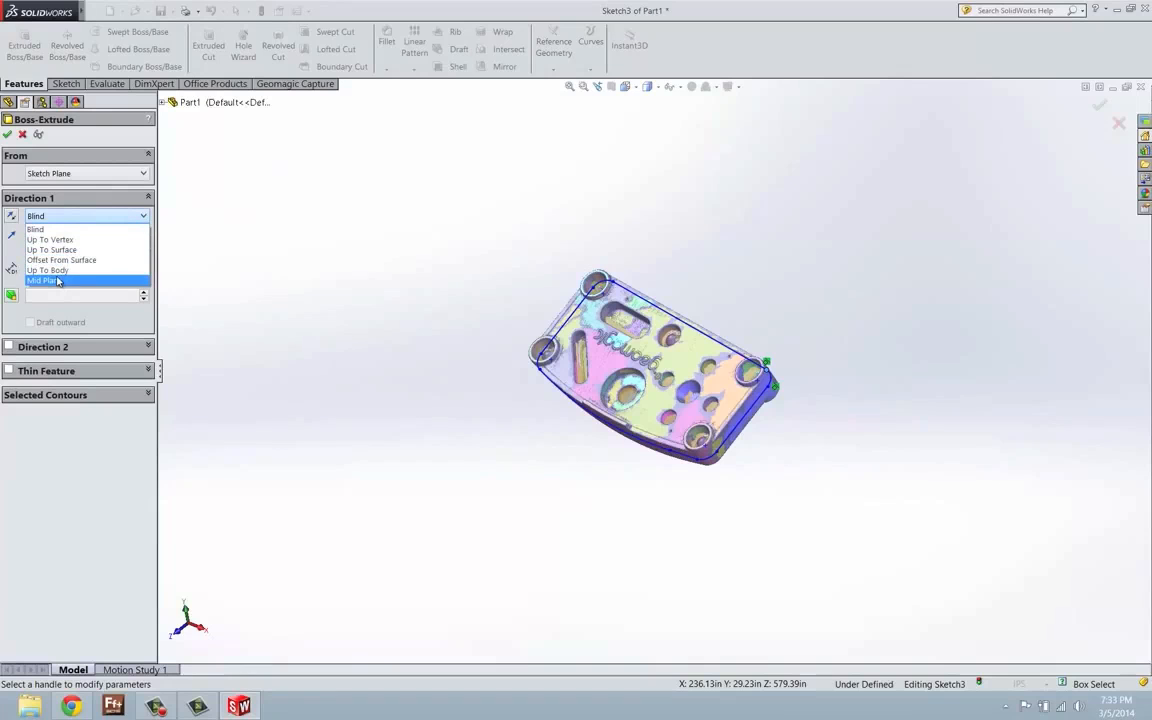
{"action": "left_click", "coordinate": [57, 279]}
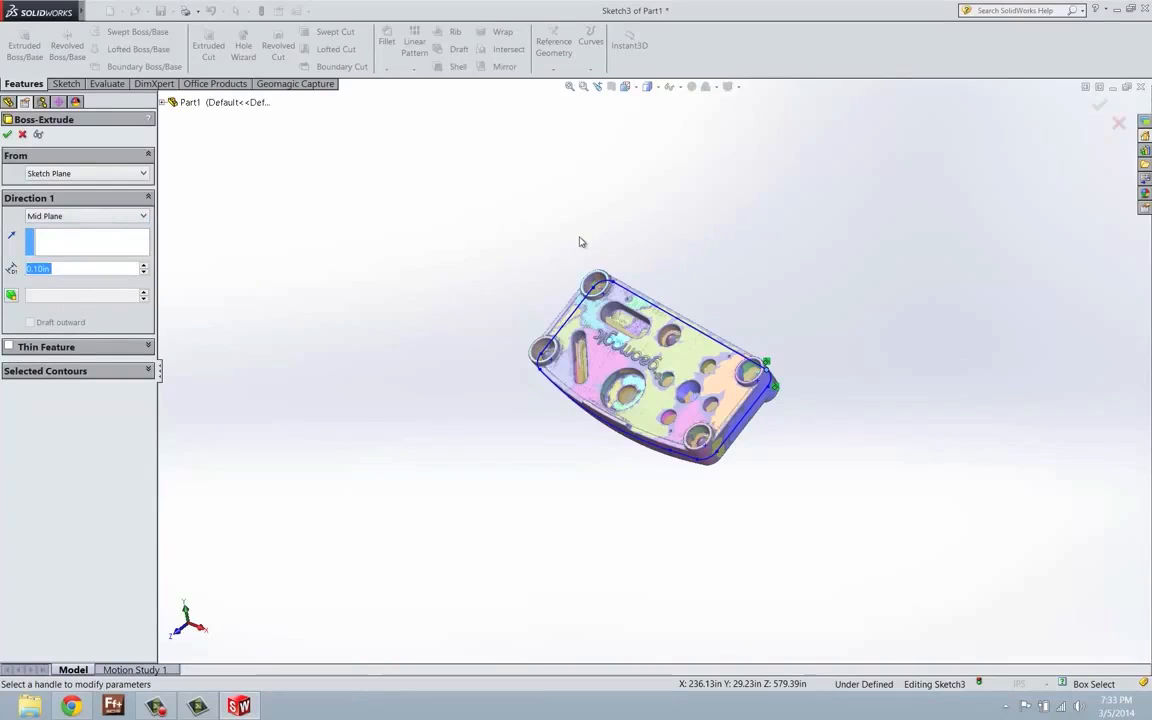
- Try mid-plane extrusion depths of 14, 20 and 30 in against the thickness of the scanned plate mesh
{"action": "middle_click_drag", "start_coordinate": [680, 243], "coordinate": [597, 301]}
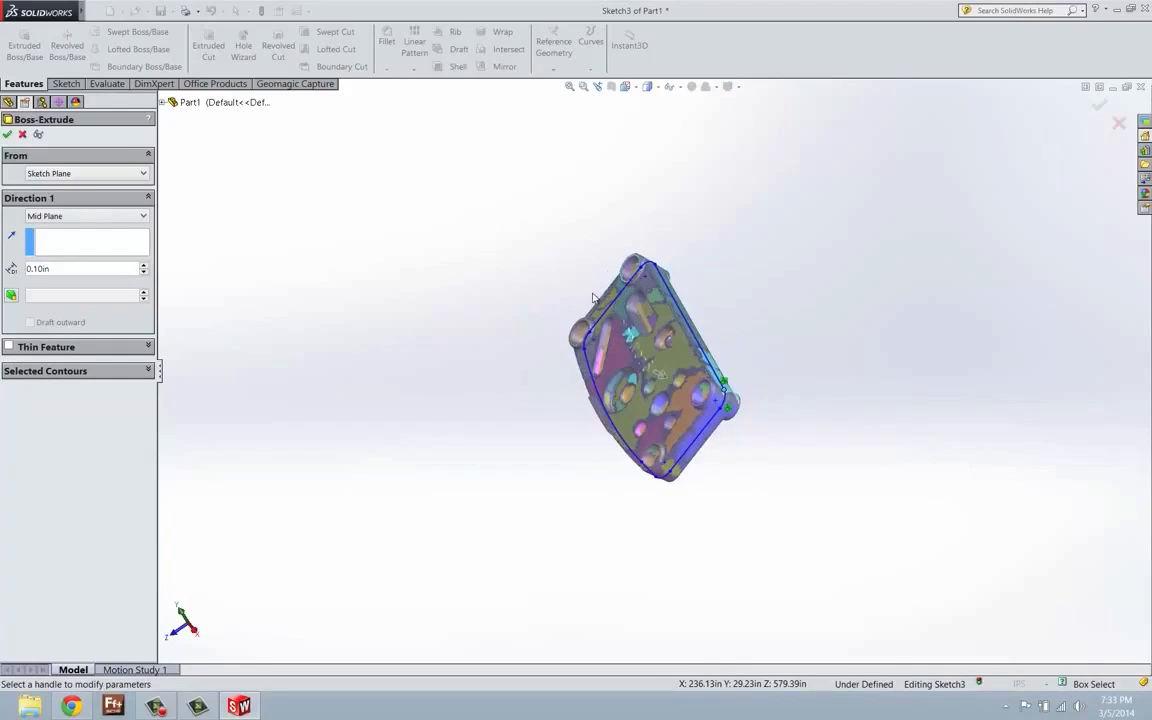
{"action": "scroll", "coordinate": [620, 300], "scroll_direction": "down", "scroll_amount": 3}
{"action": "middle_click_drag", "start_coordinate": [687, 306], "coordinate": [611, 343]}
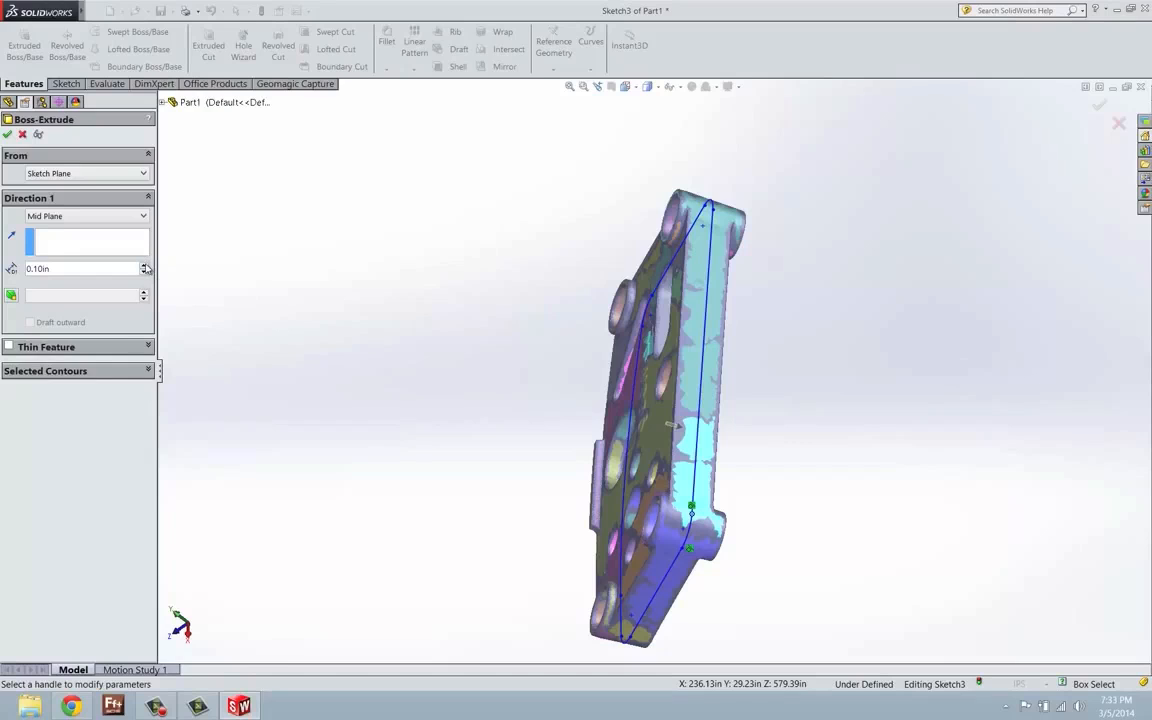
{"action": "double_click", "coordinate": [98, 270]}
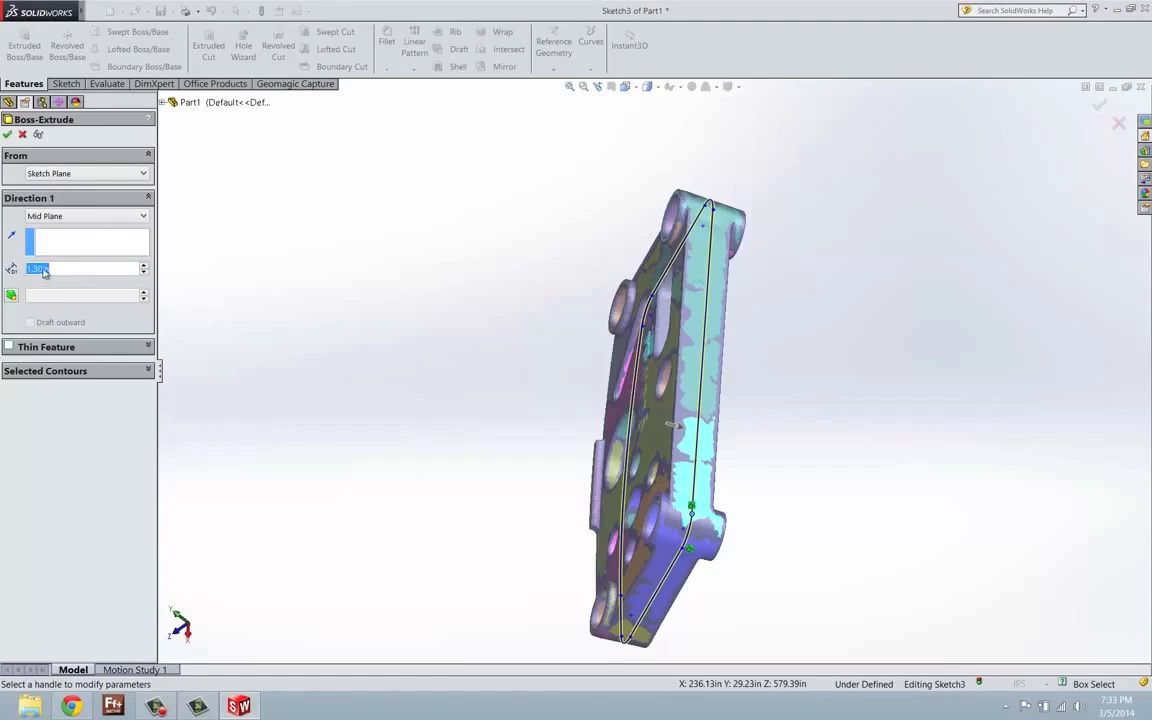
{"action": "type", "text": "14"}
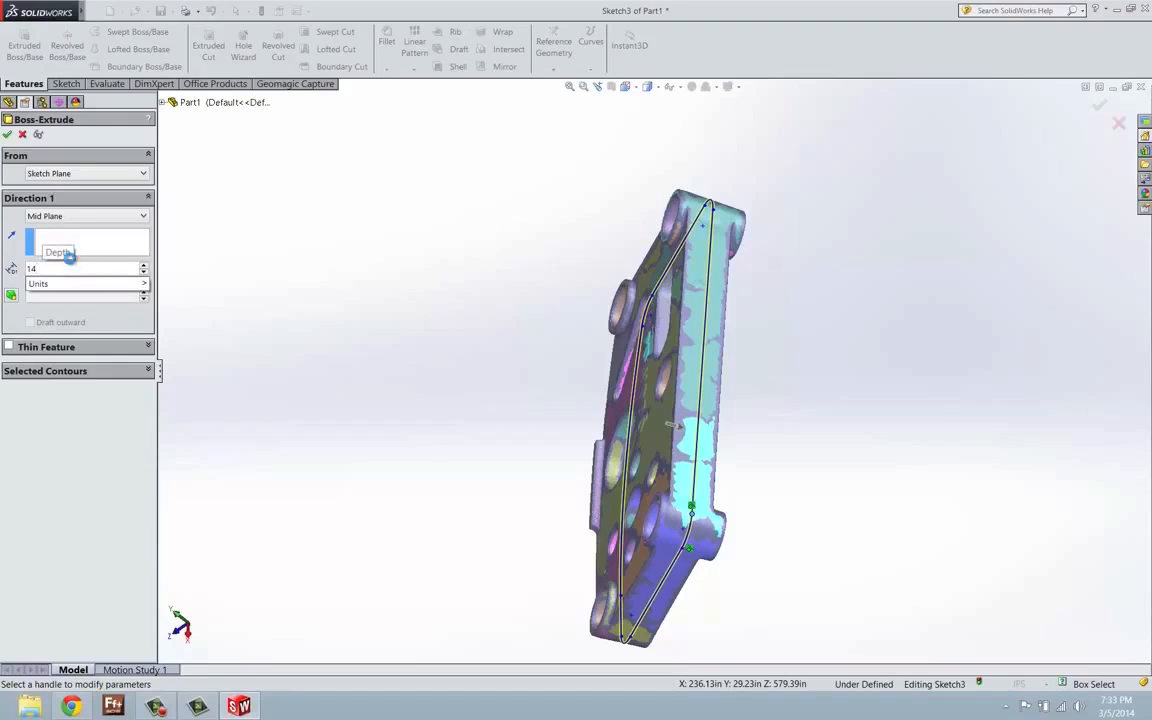
{"action": "key", "text": "Return"}
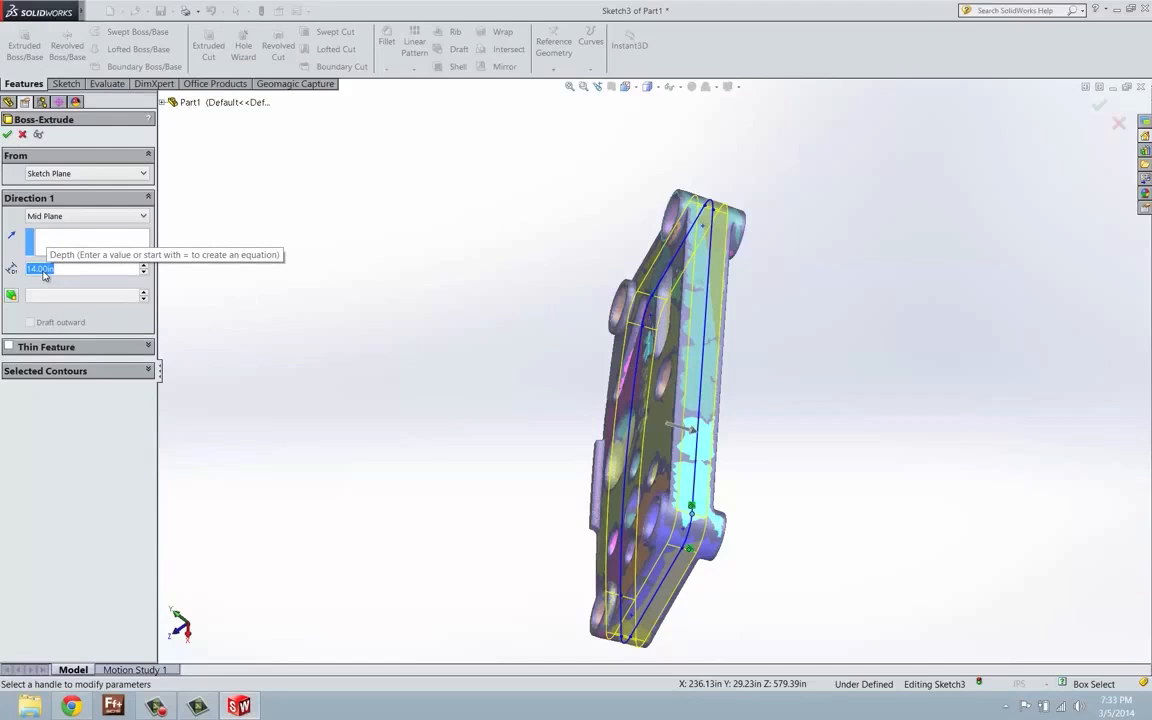
{"action": "type", "text": "20"}
{"action": "key", "text": "Return"}
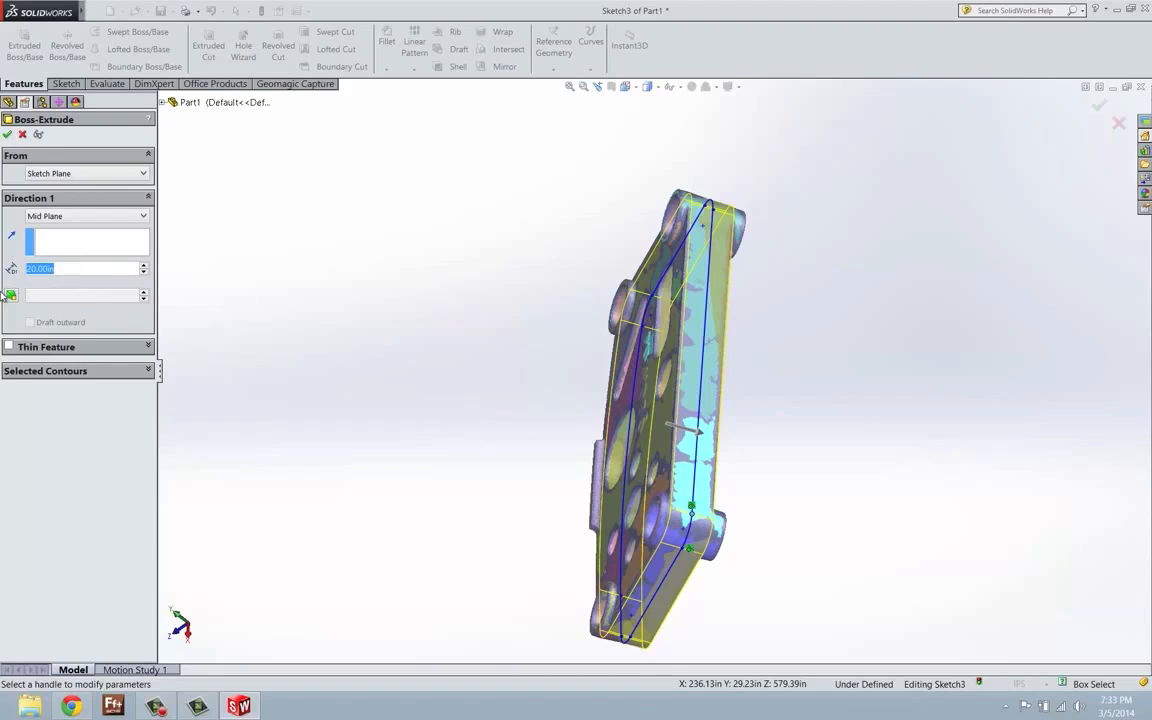
{"action": "type", "text": "30"}
{"action": "key", "text": "Return"}
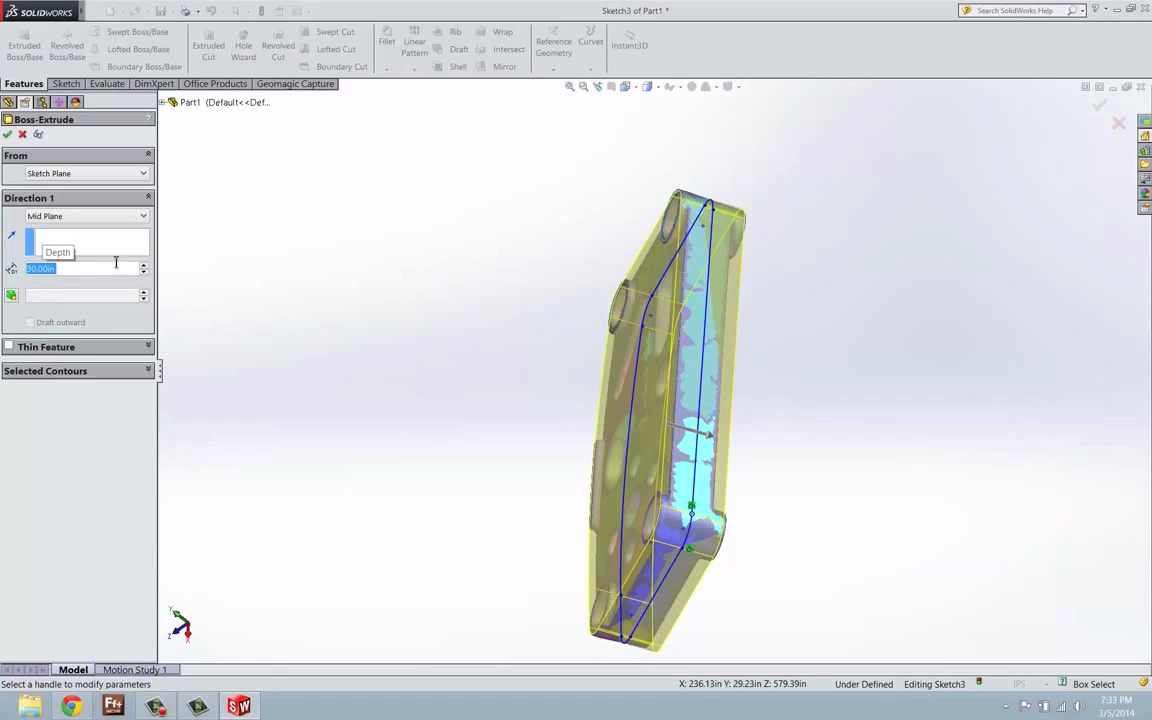
- Set the mid-plane extrusion depth to 40 in and finish the boss extrusion
{"action": "middle_click_drag", "start_coordinate": [723, 171], "coordinate": [582, 374]}
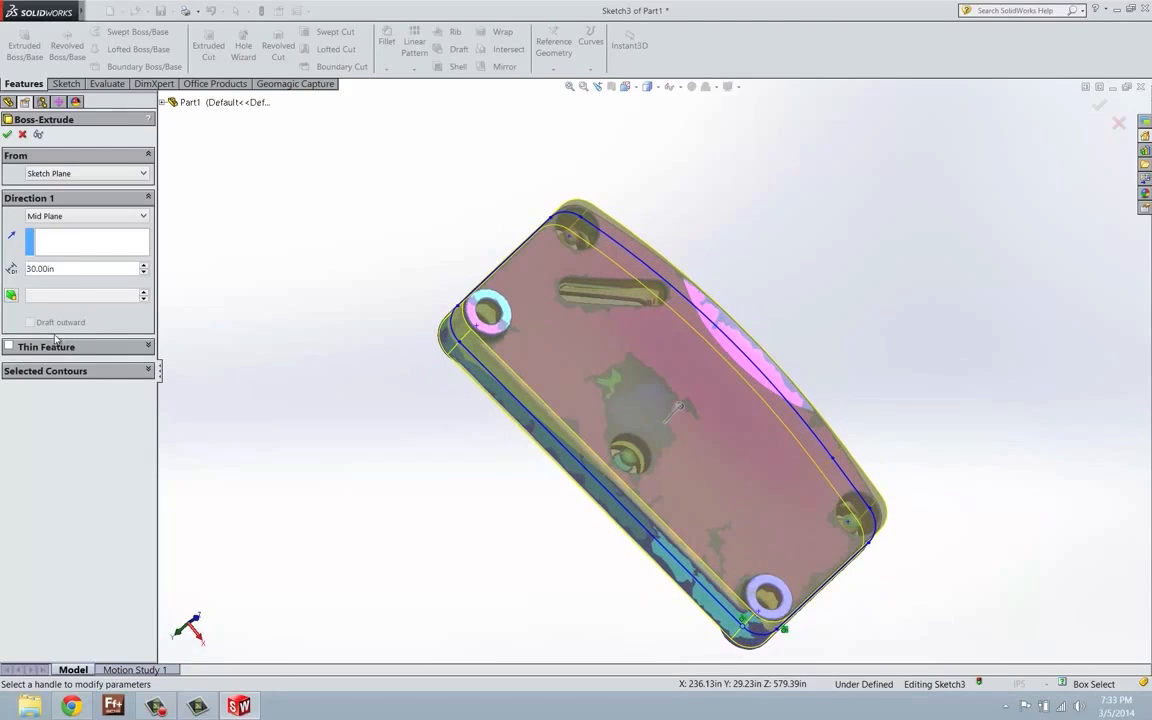
{"action": "left_click", "coordinate": [66, 269]}
{"action": "type", "text": "40"}
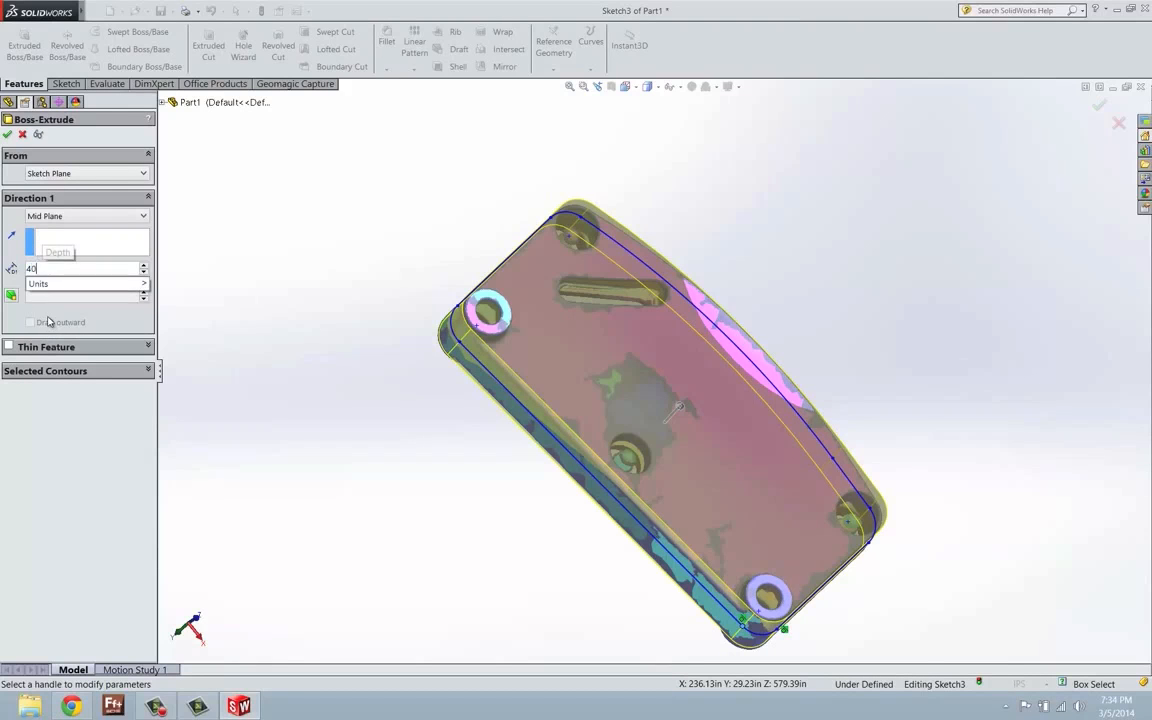
{"action": "key", "text": "Return"}
{"action": "middle_click_drag", "start_coordinate": [461, 283], "coordinate": [421, 183]}
{"action": "left_click", "coordinate": [7, 135]}
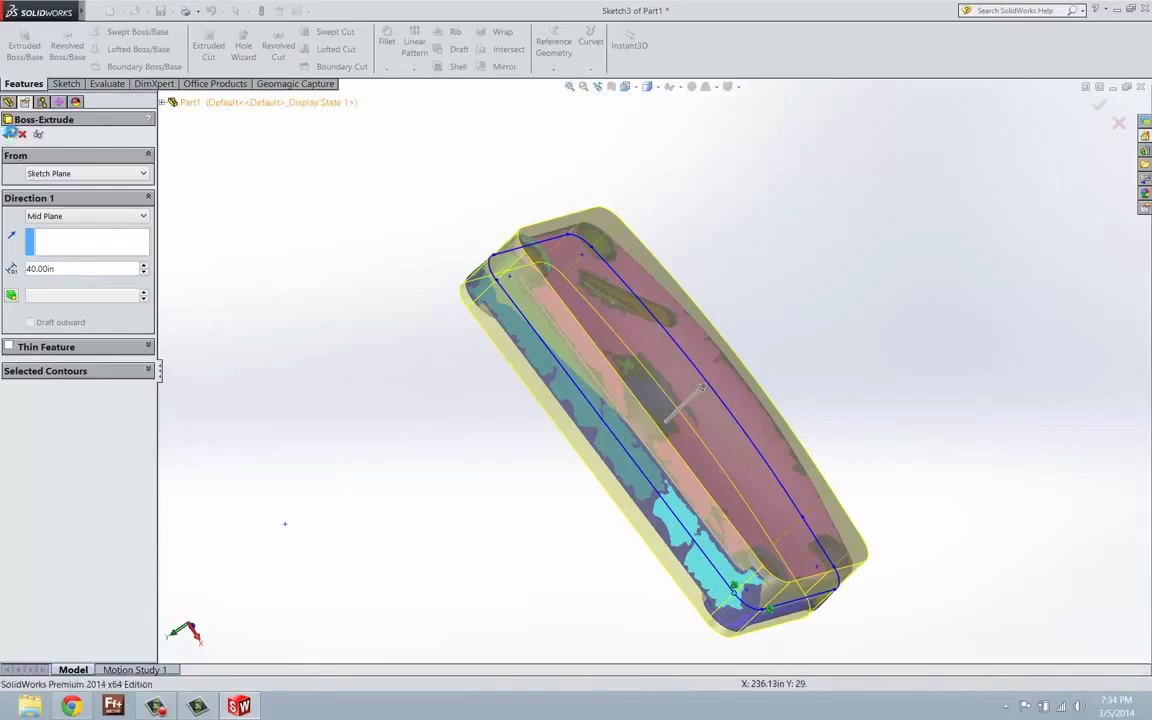
- Hide the newly extruded solid body so that only the scanned mesh is displayed
{"action": "middle_click_drag", "start_coordinate": [449, 230], "coordinate": [2, 398]}
{"action": "right_click", "coordinate": [50, 350]}
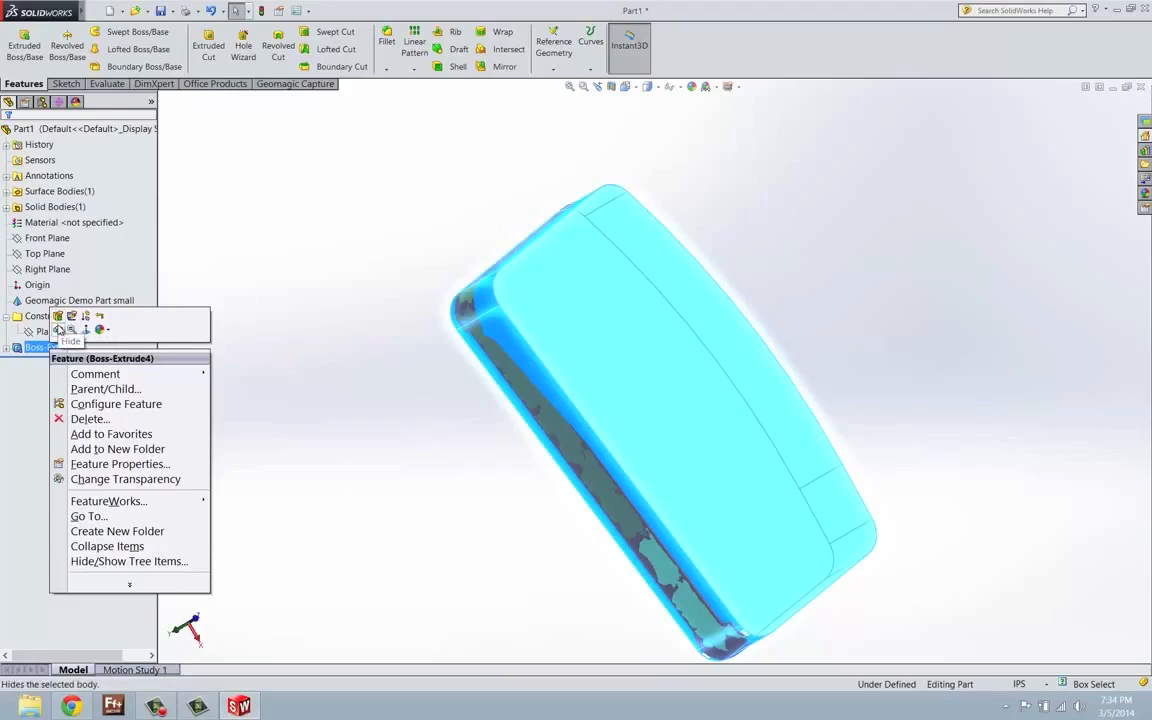
{"action": "left_click", "coordinate": [58, 329]}
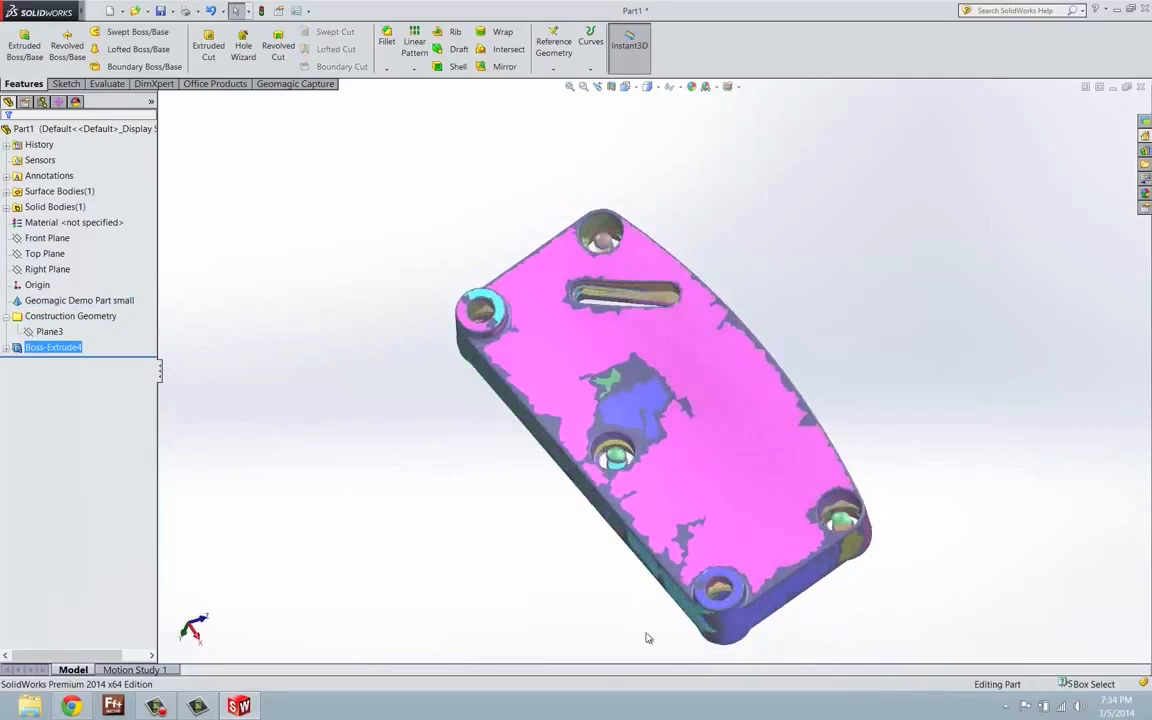
- Fit a new freeform surface to the large pink face region of the plate mesh with Fit Freeform
{"action": "middle_click_drag", "start_coordinate": [818, 529], "coordinate": [787, 375]}
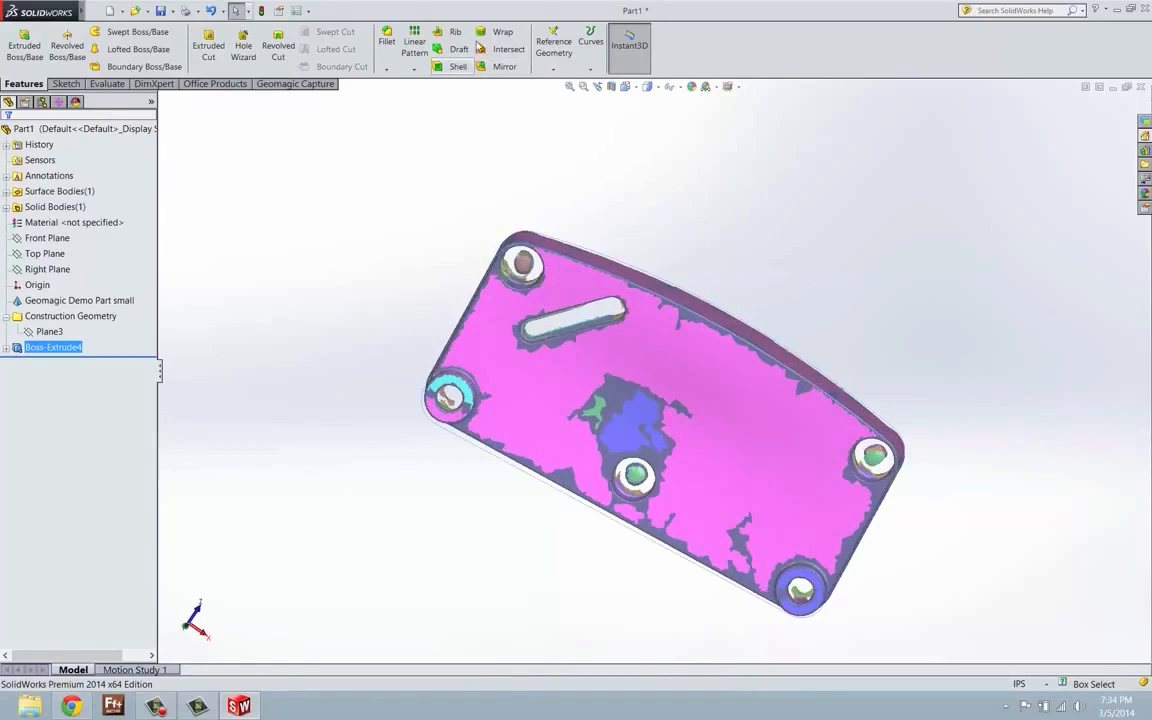
{"action": "left_click", "coordinate": [297, 85]}
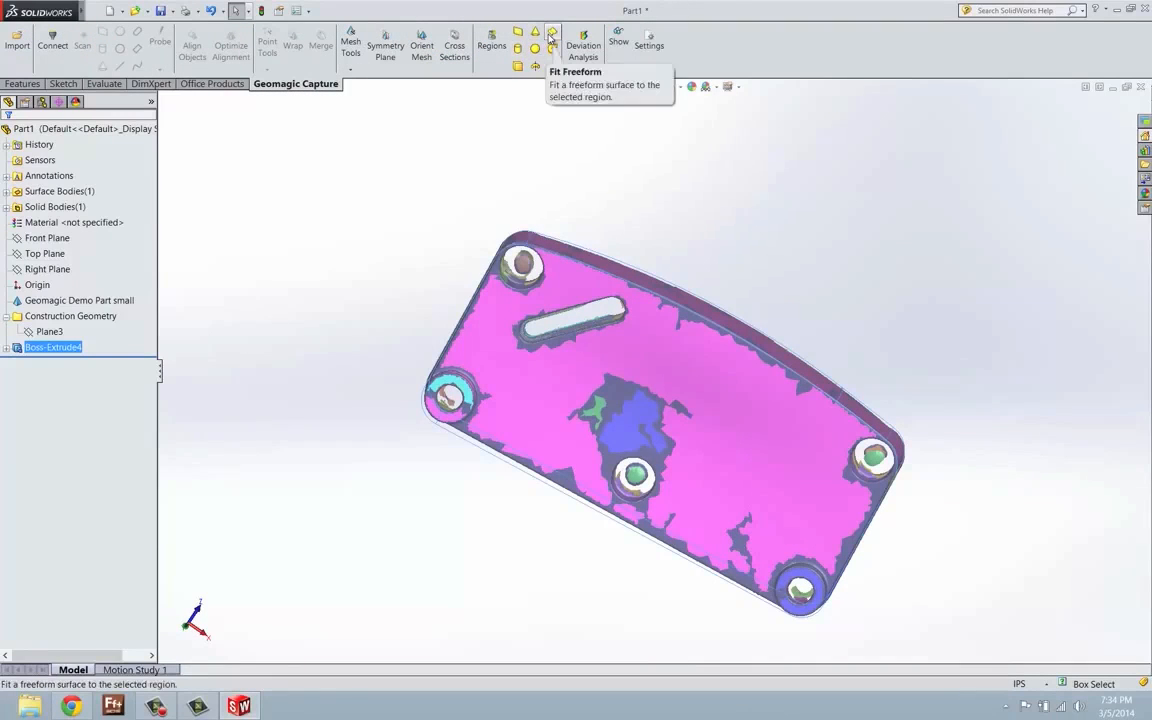
{"action": "left_click", "coordinate": [551, 37]}
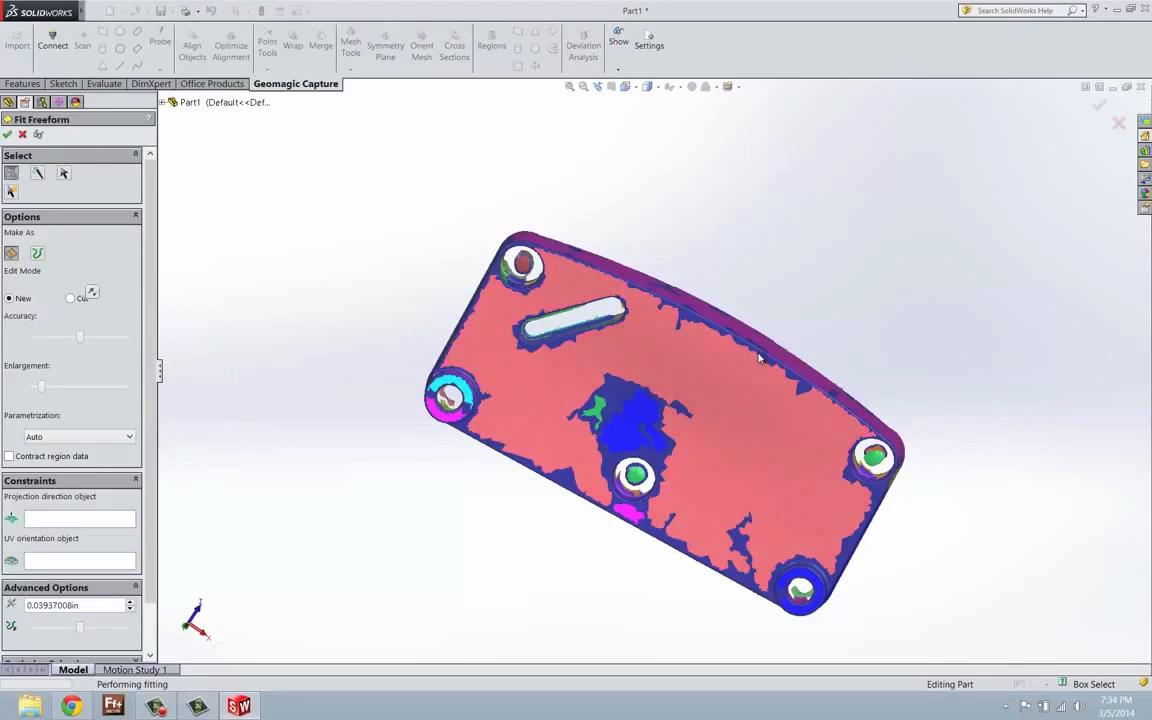
{"action": "middle_click_drag", "start_coordinate": [769, 360], "coordinate": [760, 165]}
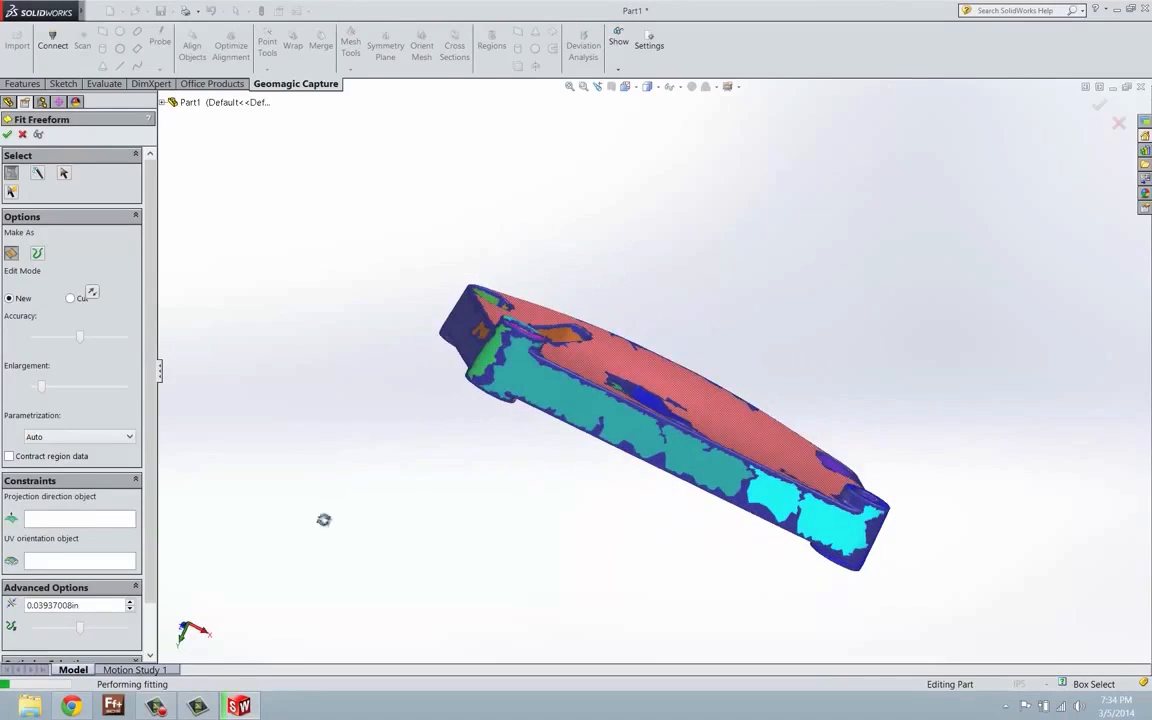
{"action": "middle_click_drag", "start_coordinate": [324, 519], "coordinate": [285, 595]}
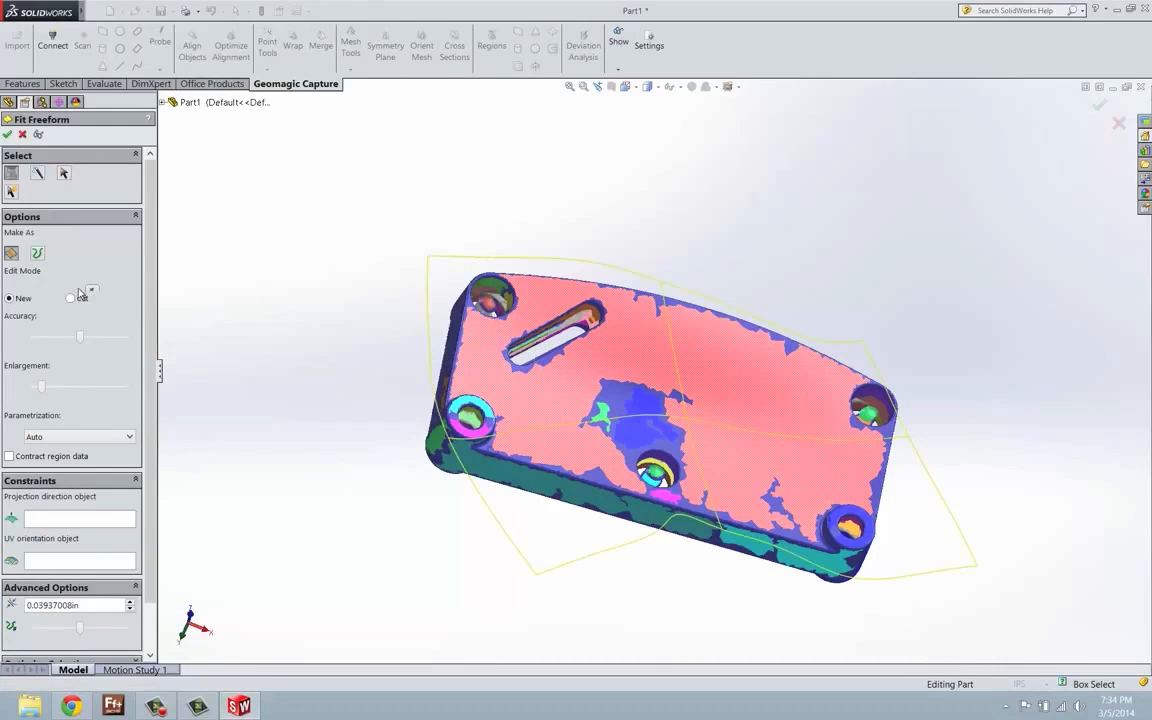
- Increase the freeform surface's enlargement so it extends well beyond the plate outline on all sides, and accept the fit
{"action": "middle_click_drag", "start_coordinate": [321, 363], "coordinate": [255, 372]}
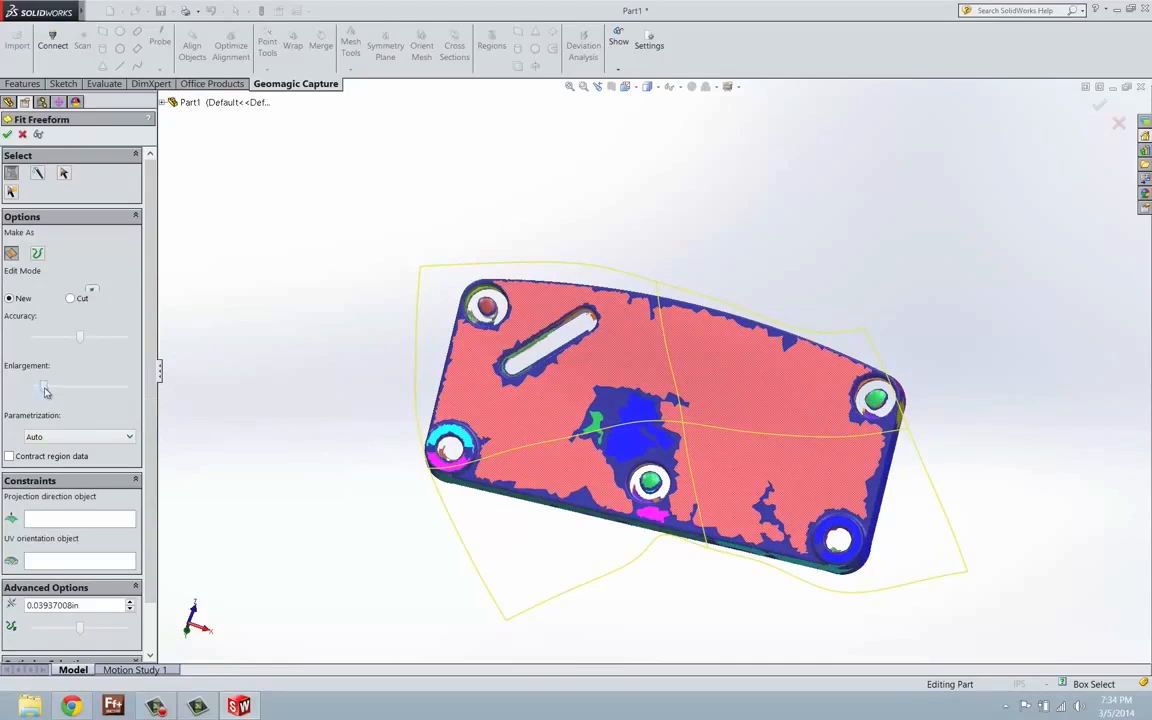
{"action": "left_click_drag", "start_coordinate": [40, 385], "coordinate": [83, 385]}
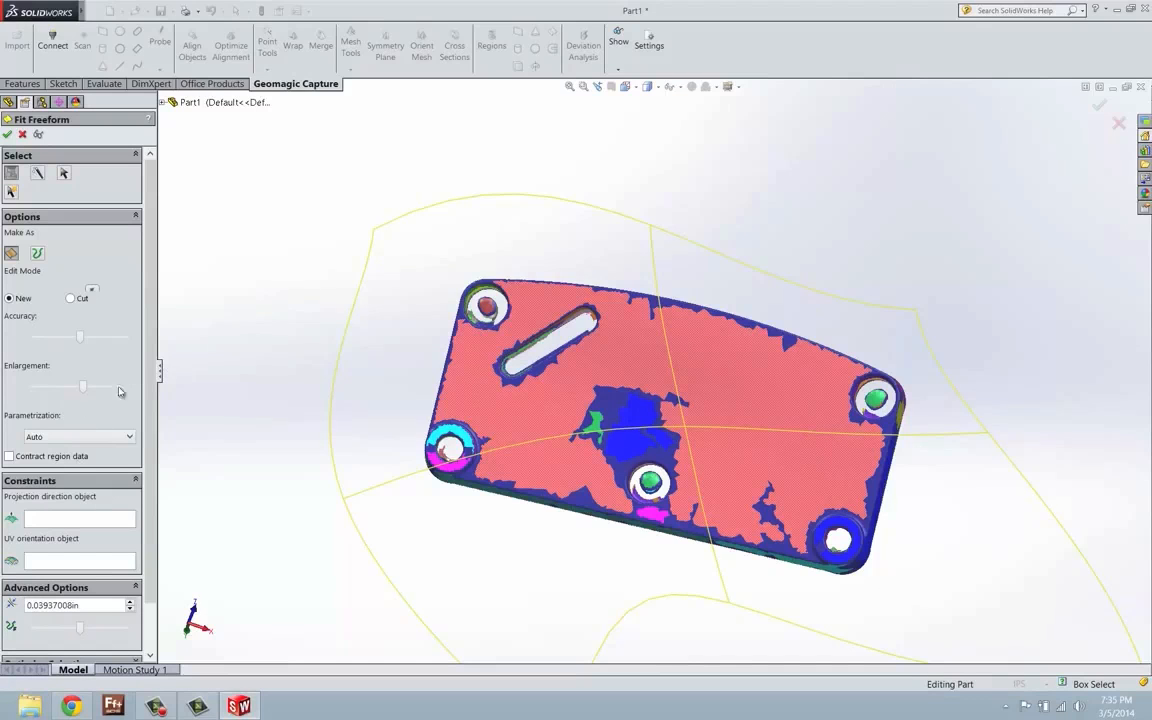
{"action": "left_click", "coordinate": [9, 134]}
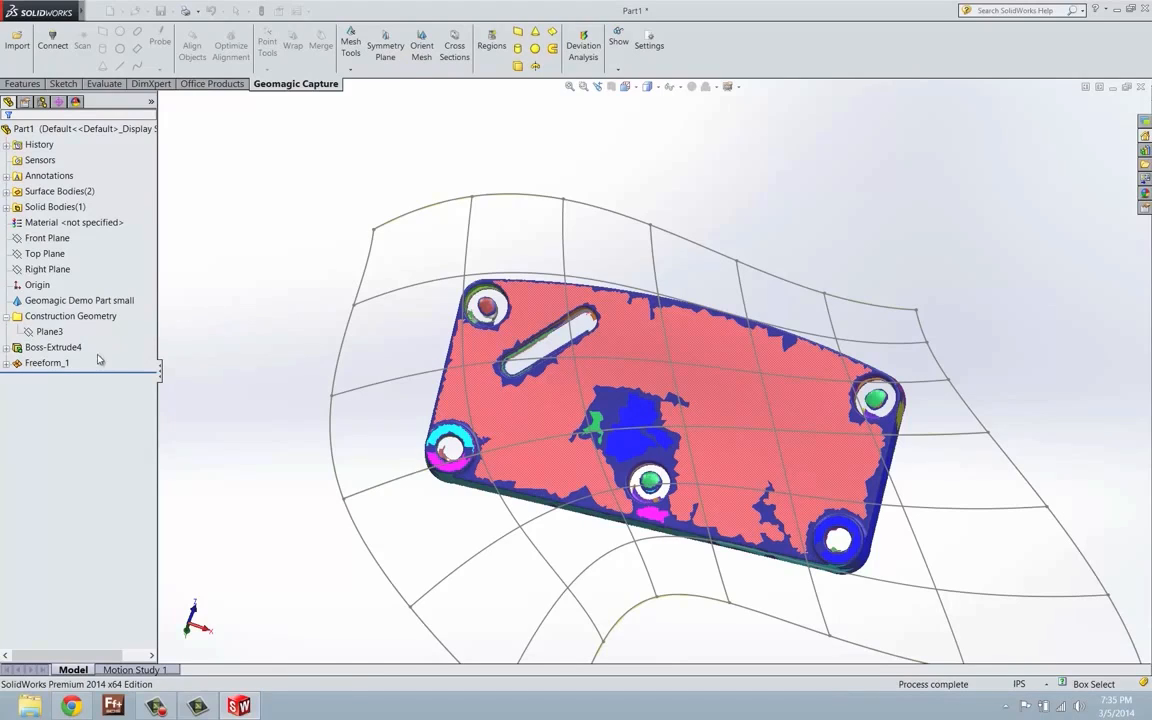
- Show the hidden extruded body again together with the freeform surface
{"action": "left_click", "coordinate": [60, 365]}
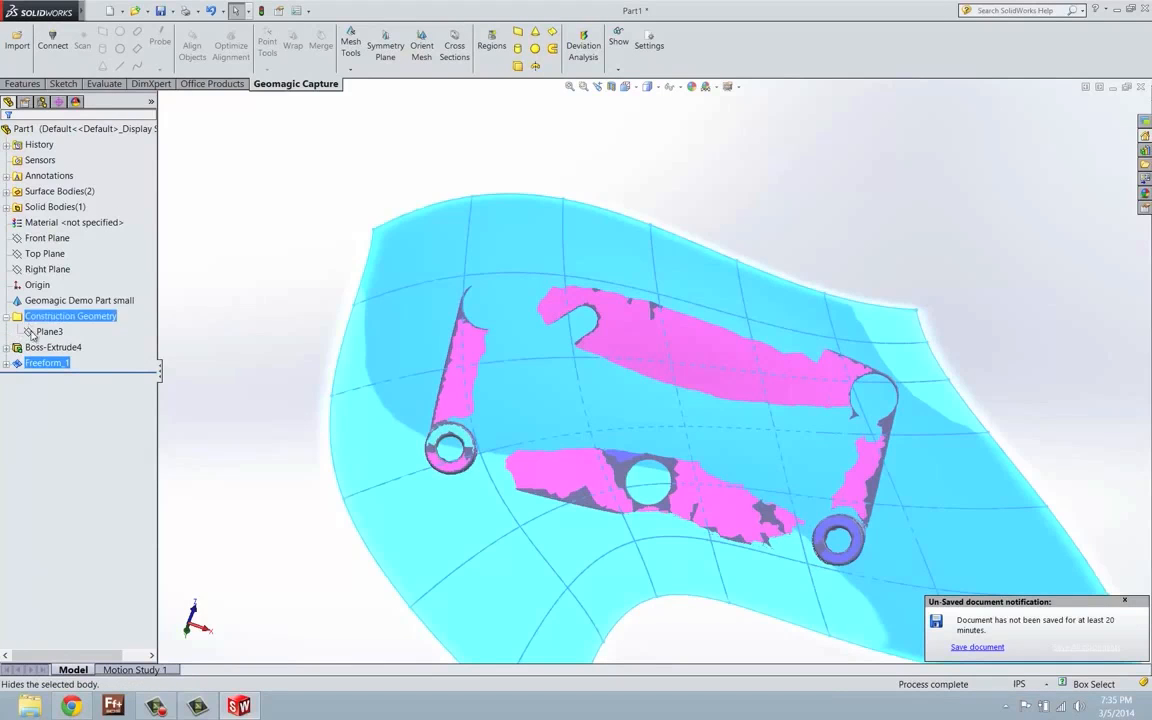
{"action": "left_click", "coordinate": [35, 349], "text": "ctrl"}
{"action": "right_click", "coordinate": [35, 349]}
{"action": "left_click", "coordinate": [40, 329]}
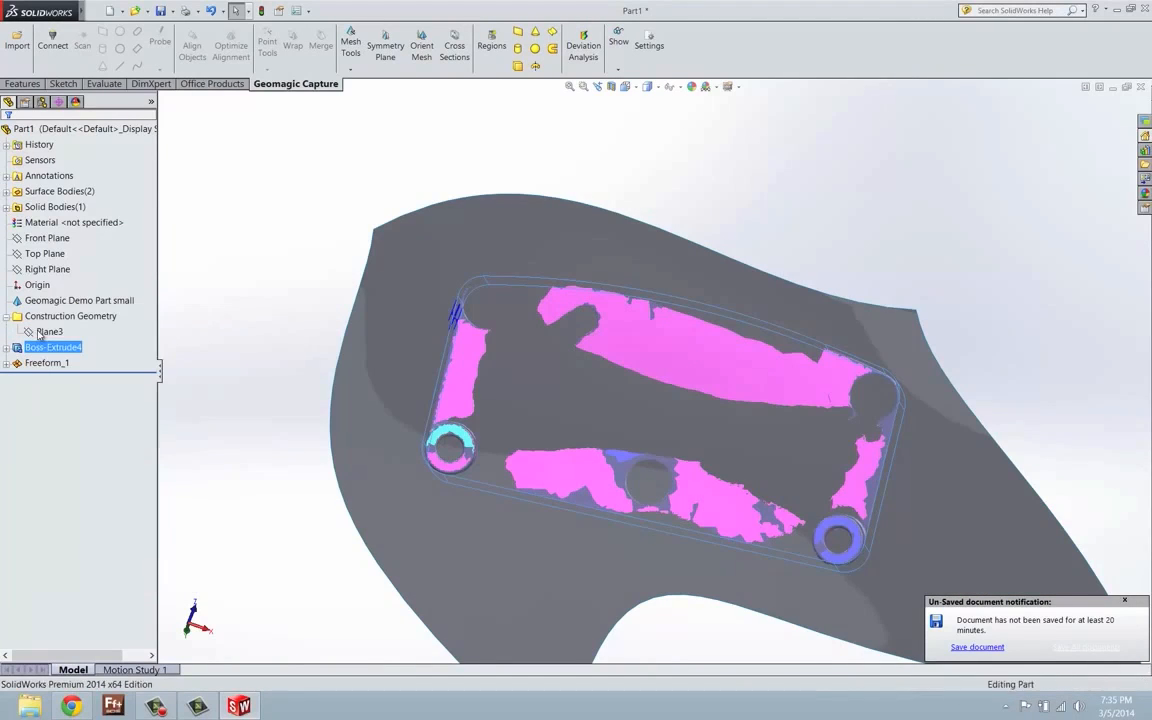
- Intersect the extruded body with the freeform surface, excluding Region 2 on the outer side of the surface with Merge result on
{"action": "middle_click_drag", "start_coordinate": [400, 257], "coordinate": [450, 330]}
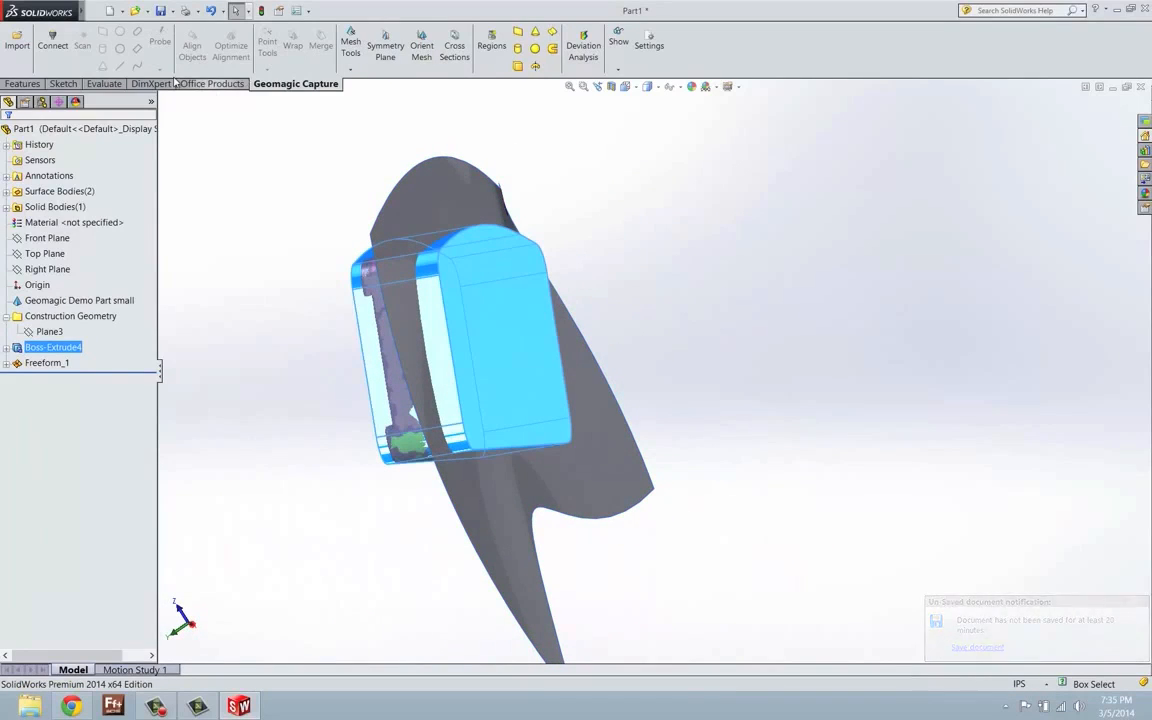
{"action": "left_click", "coordinate": [30, 83]}
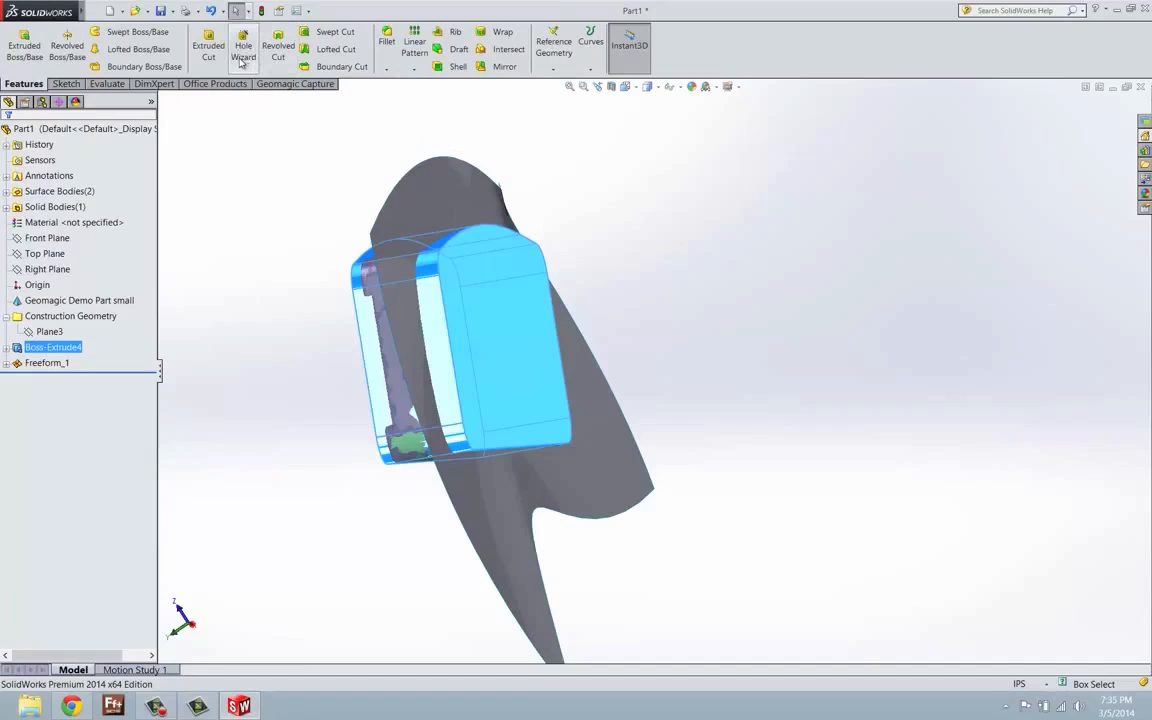
{"action": "left_click", "coordinate": [500, 50]}
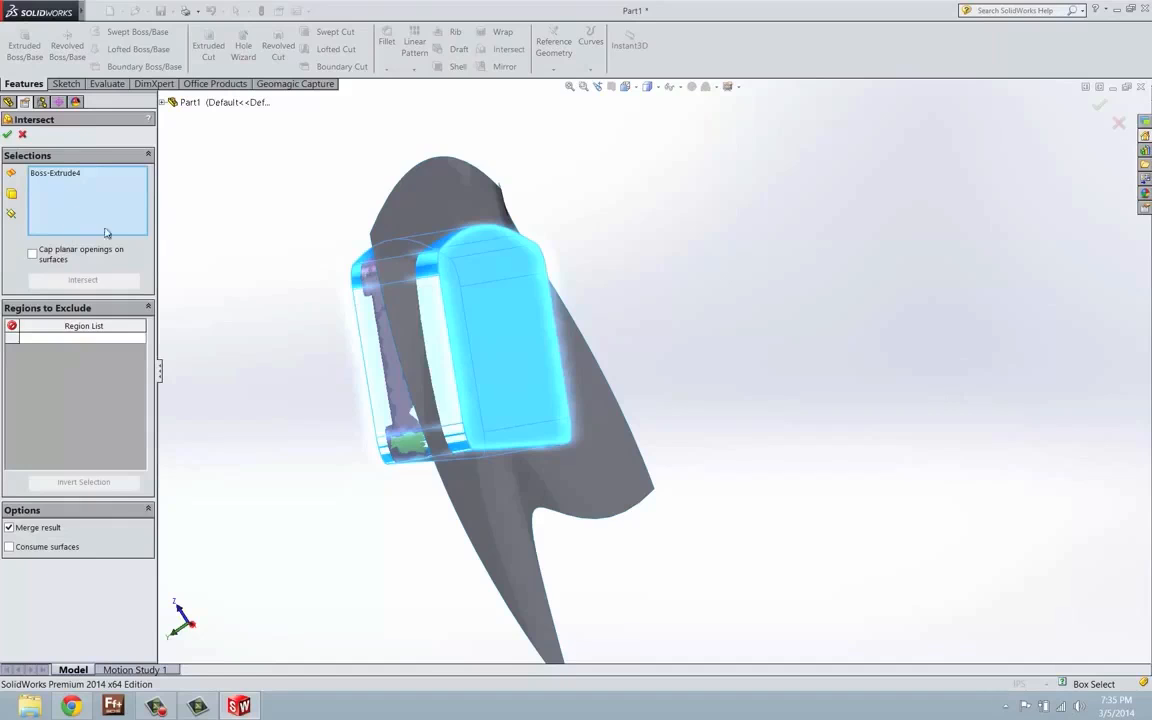
{"action": "left_click", "coordinate": [468, 364]}
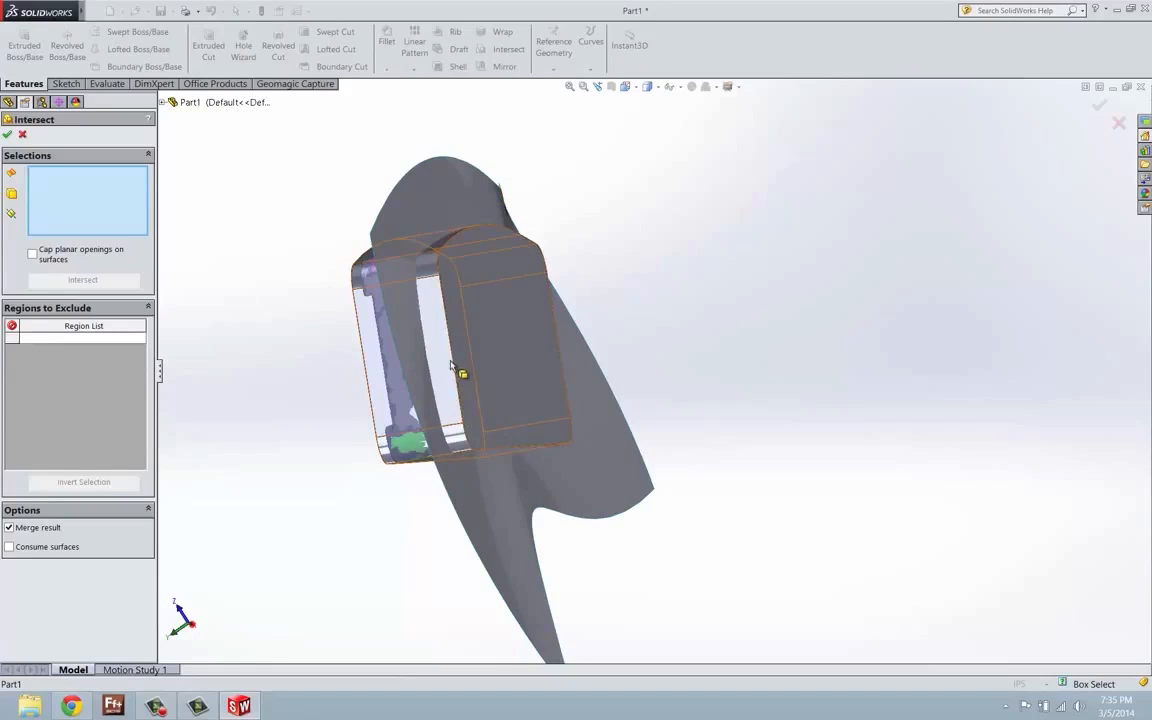
{"action": "left_click", "coordinate": [445, 357]}
{"action": "left_click", "coordinate": [400, 213]}
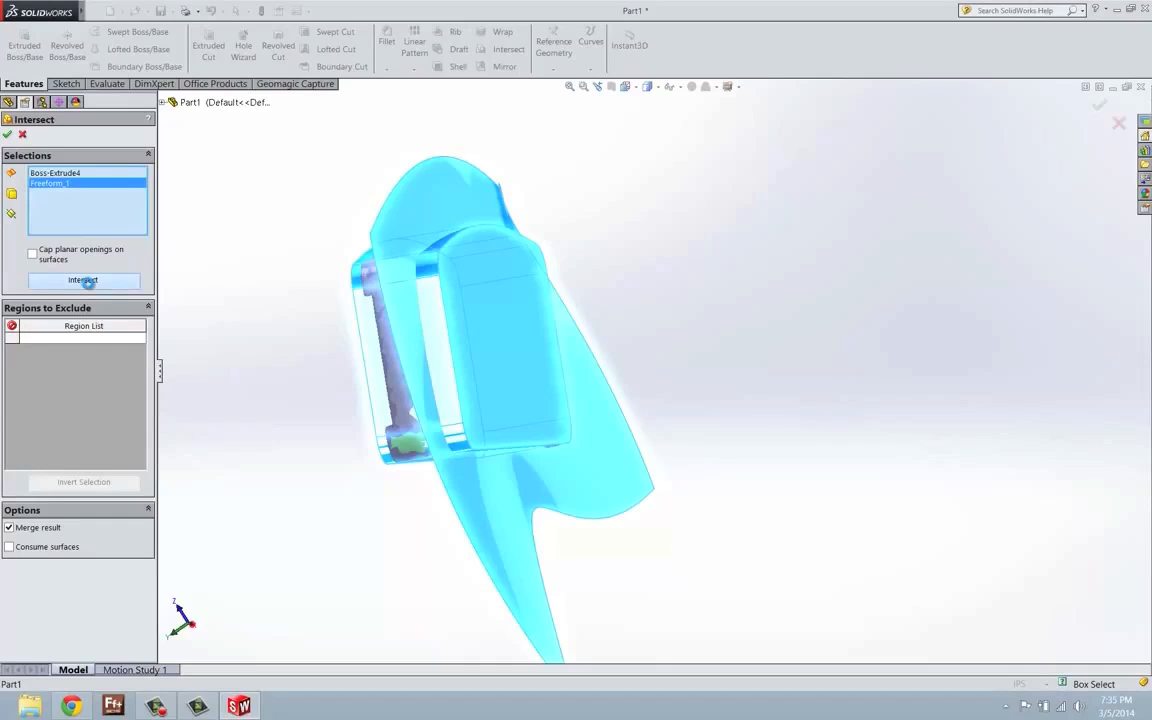
{"action": "left_click", "coordinate": [87, 280]}
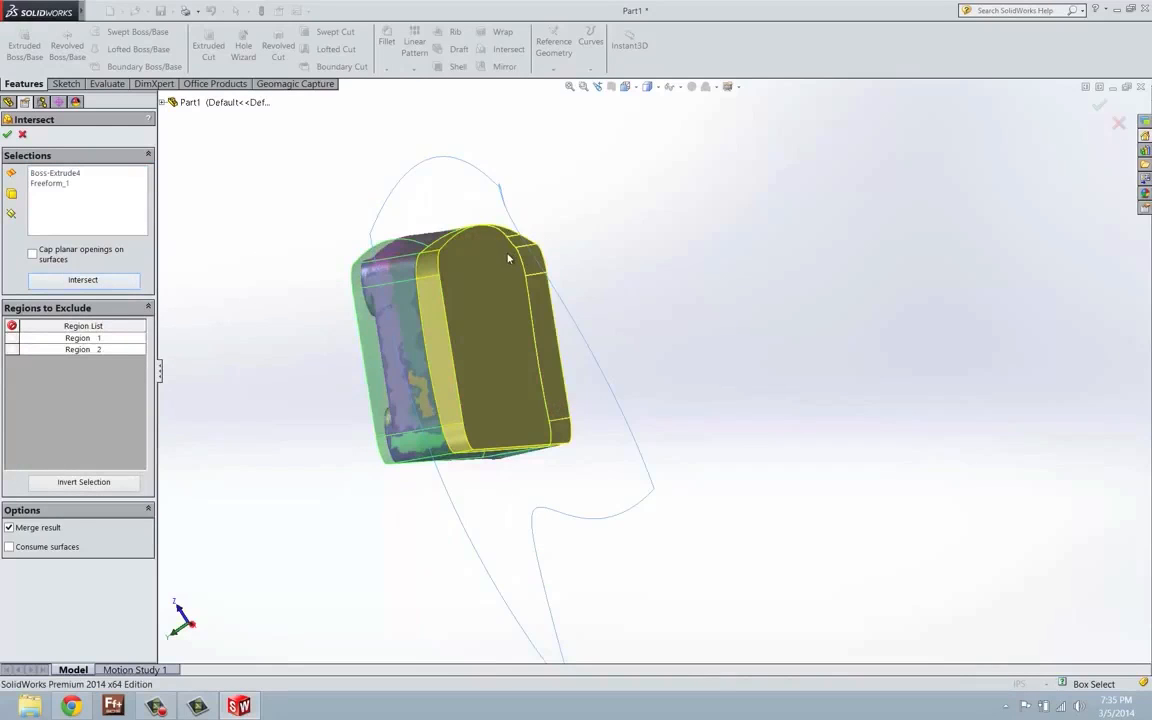
{"action": "left_click", "coordinate": [490, 279]}
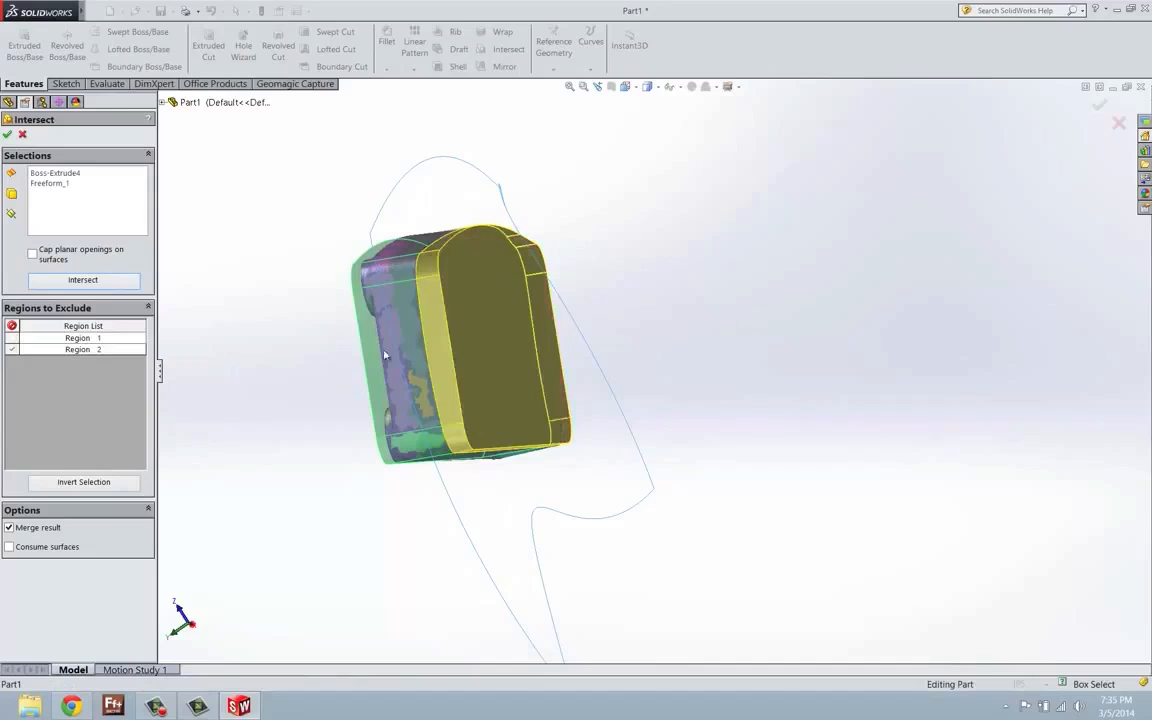
{"action": "middle_click_drag", "start_coordinate": [222, 424], "coordinate": [272, 423]}
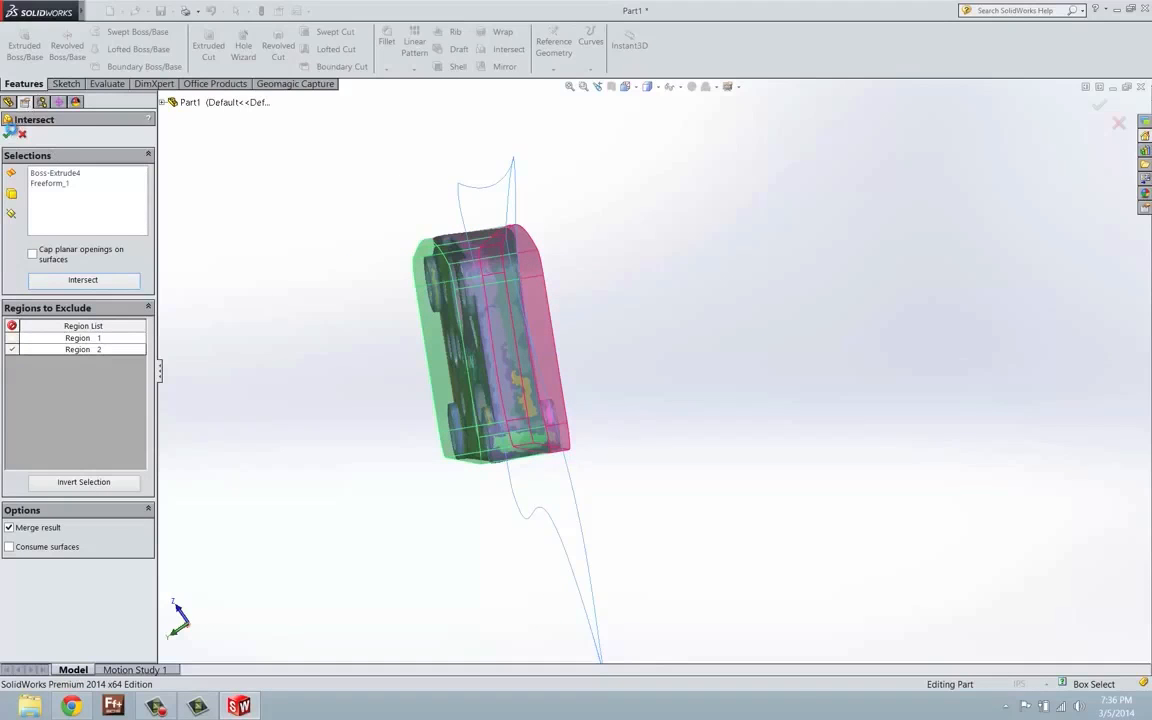
- Hide the freeform surface so that only the trimmed solid is displayed together with the scanned mesh
{"action": "middle_click_drag", "start_coordinate": [381, 257], "coordinate": [150, 365]}
{"action": "left_click", "coordinate": [27, 366], "text": "ctrl"}
{"action": "right_click", "coordinate": [30, 370]}
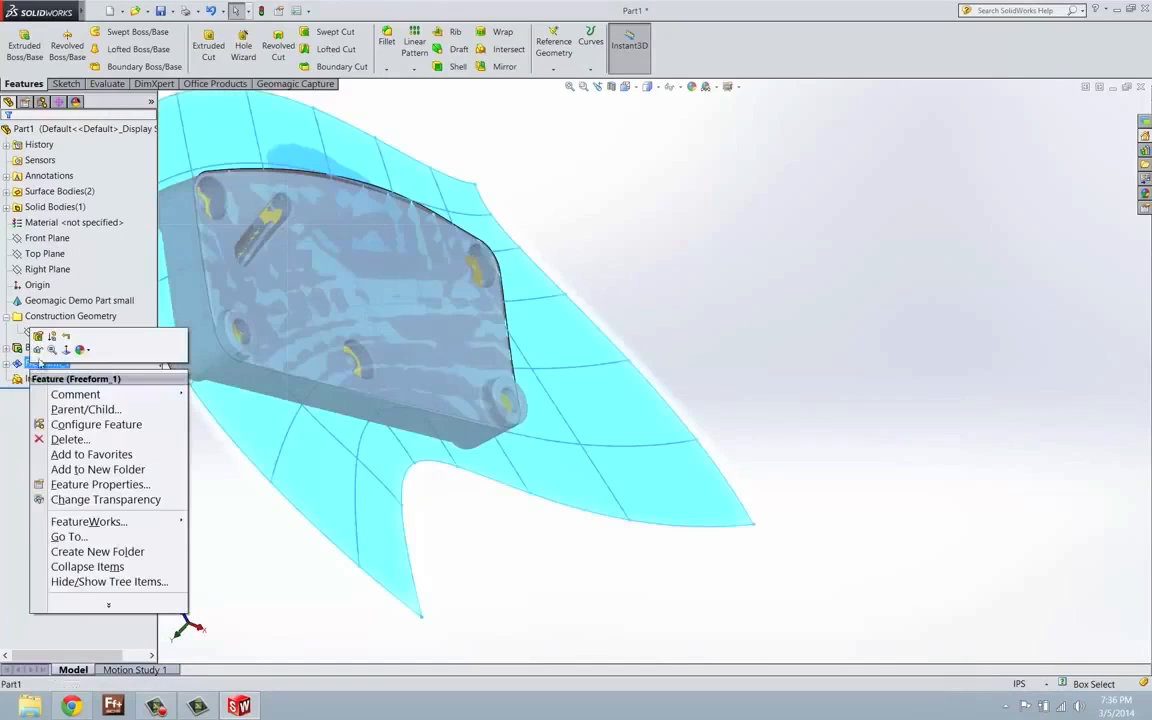
{"action": "left_click", "coordinate": [39, 352]}
{"action": "scroll", "coordinate": [416, 265], "scroll_direction": "up", "scroll_amount": 5}
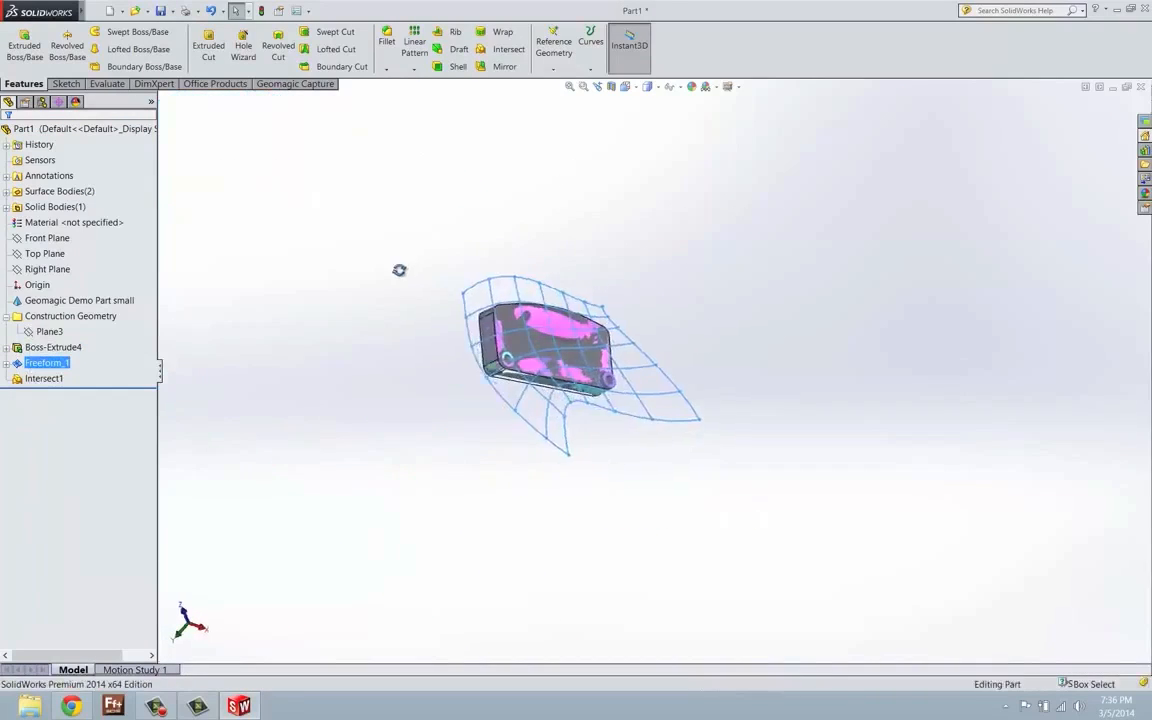
{"action": "middle_click_drag", "start_coordinate": [399, 268], "coordinate": [403, 299]}
{"action": "scroll", "coordinate": [244, 350], "scroll_direction": "down", "scroll_amount": 2}
{"action": "right_click", "coordinate": [45, 382]}
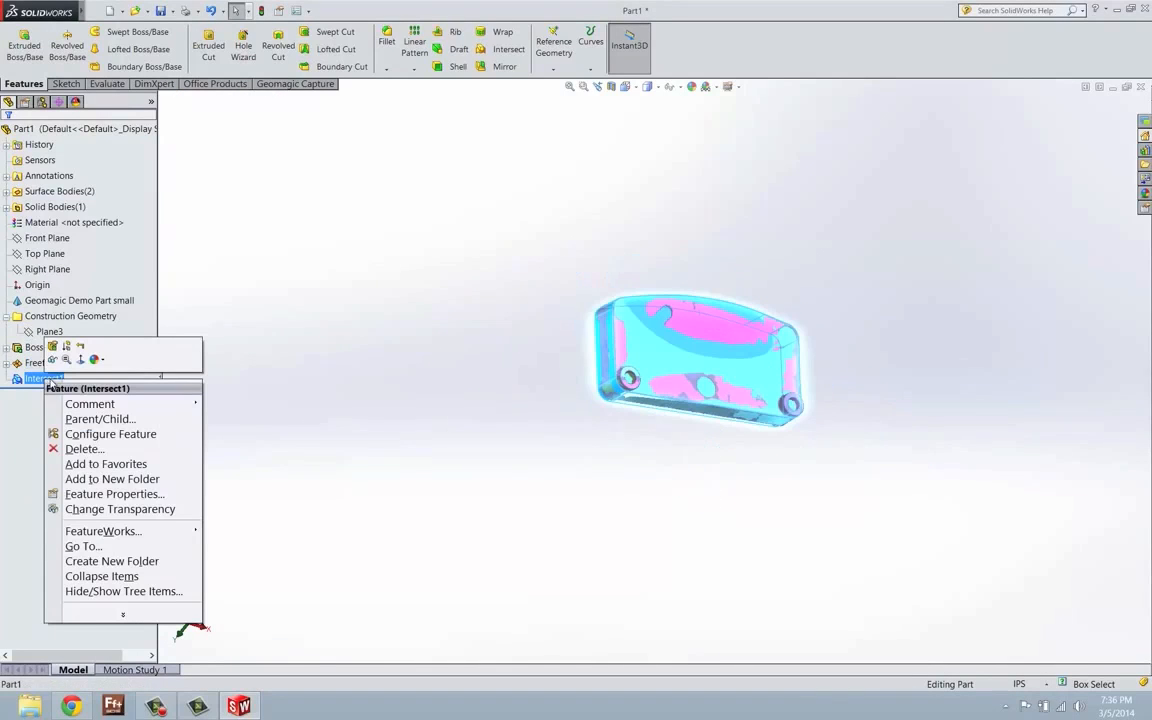
{"action": "left_click", "coordinate": [49, 344]}
{"action": "middle_click_drag", "start_coordinate": [716, 316], "coordinate": [627, 335]}
{"action": "scroll", "coordinate": [513, 247], "scroll_direction": "up", "scroll_amount": 4}
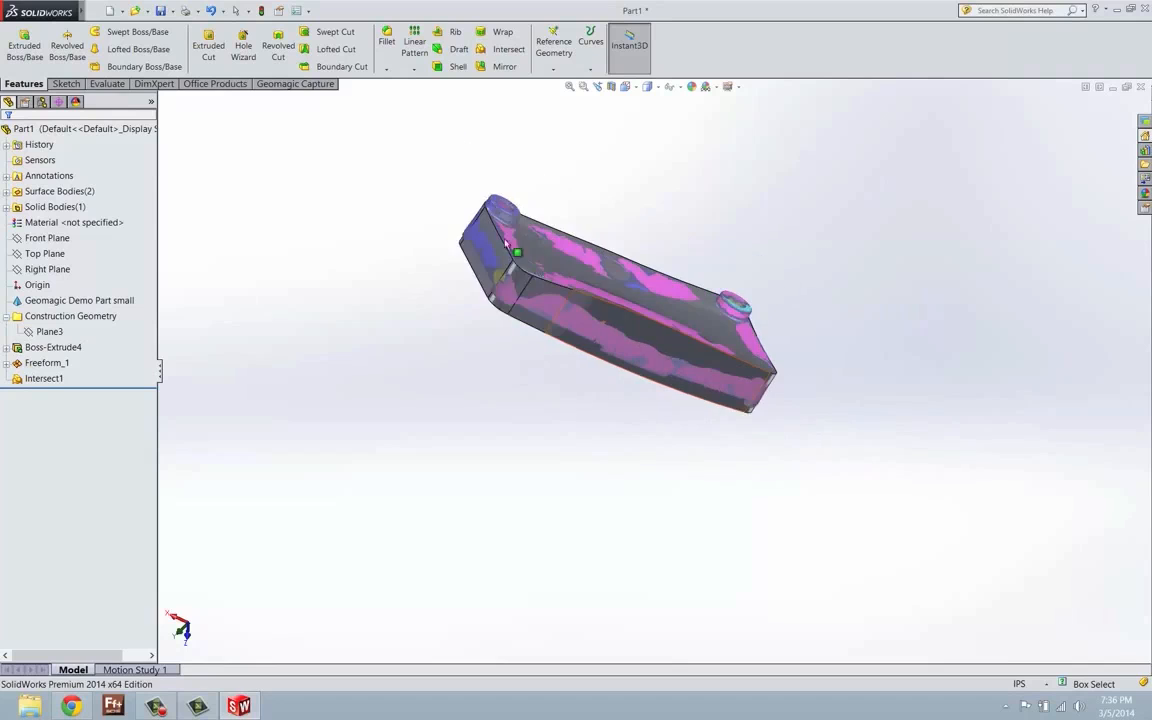
- Fit a solid cylinder to the outer wall of the blue-topped corner boss, using Join edit mode and Blind end caps in both directions
{"action": "left_click", "coordinate": [281, 84]}
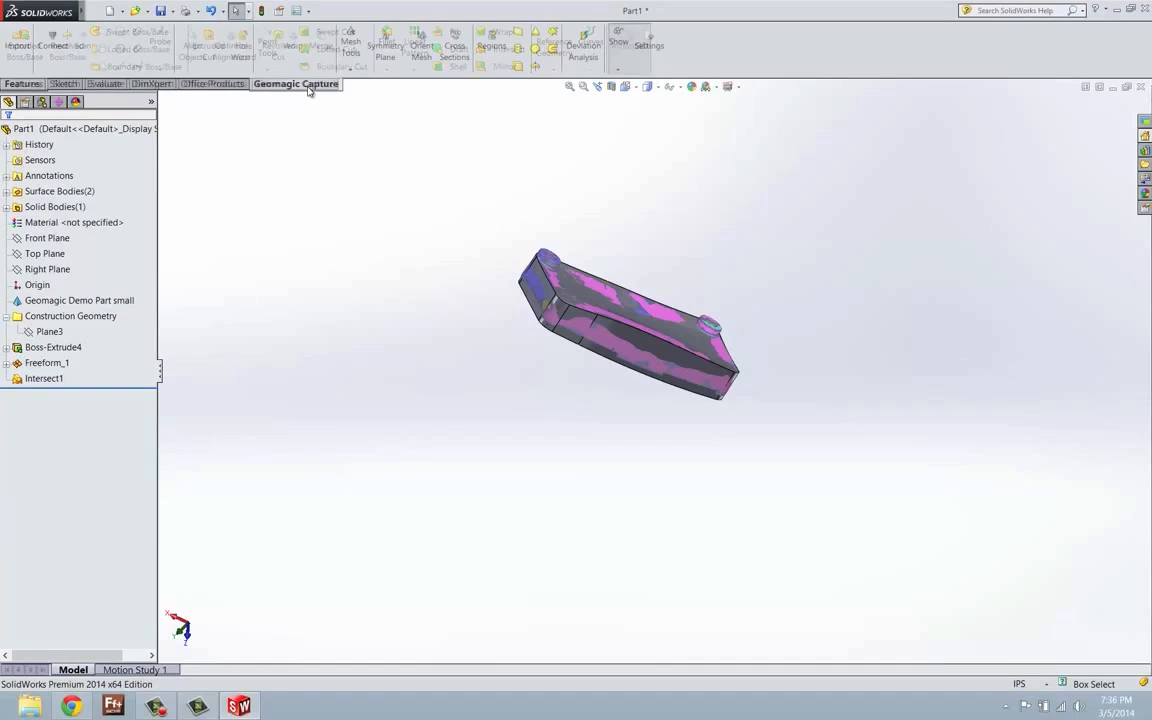
{"action": "left_click", "coordinate": [518, 49]}
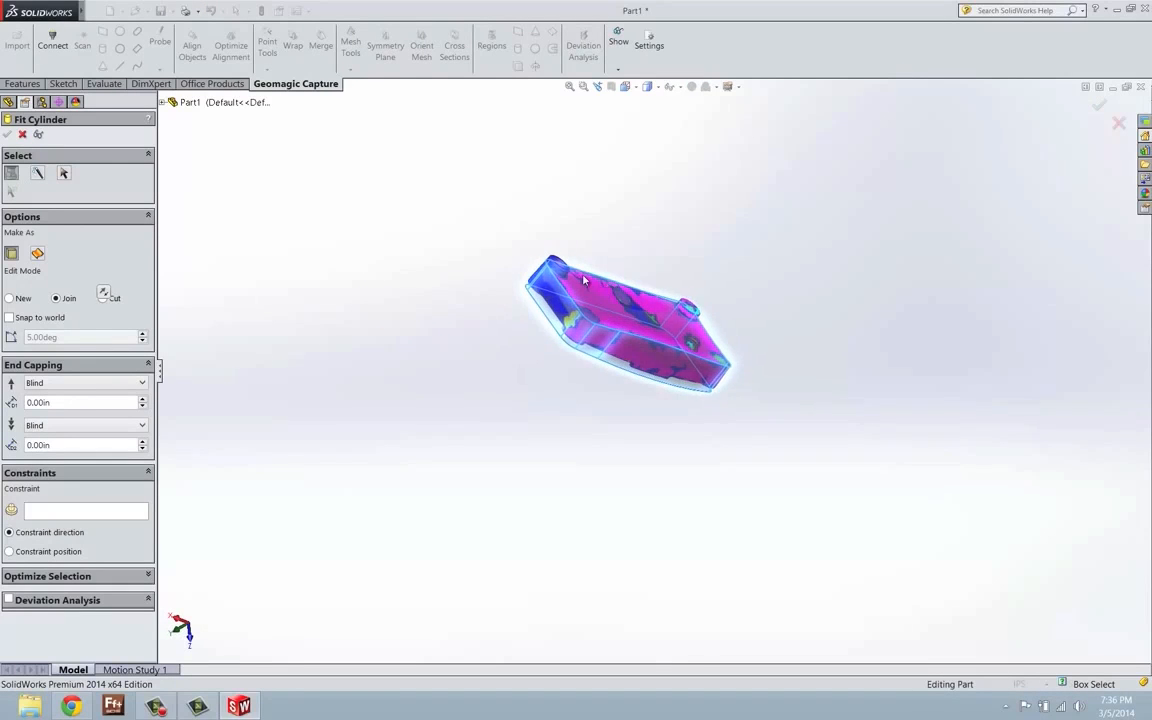
{"action": "scroll", "coordinate": [580, 320], "scroll_direction": "down", "scroll_amount": 8}
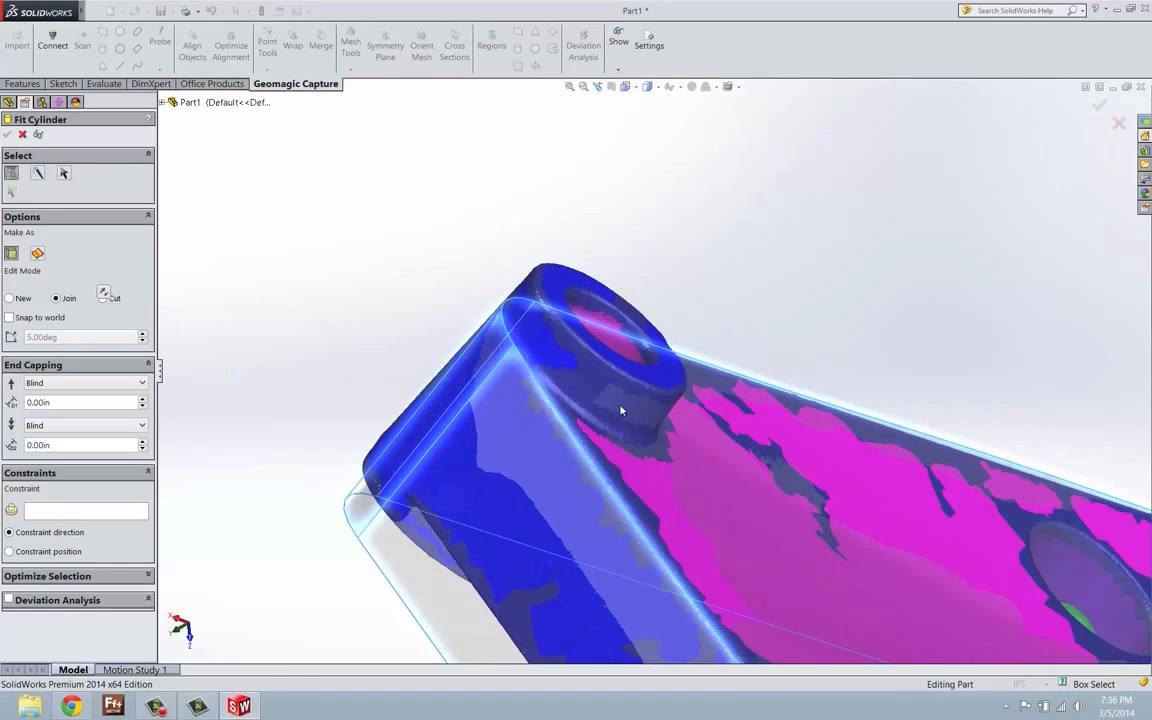
{"action": "left_click", "coordinate": [619, 408]}
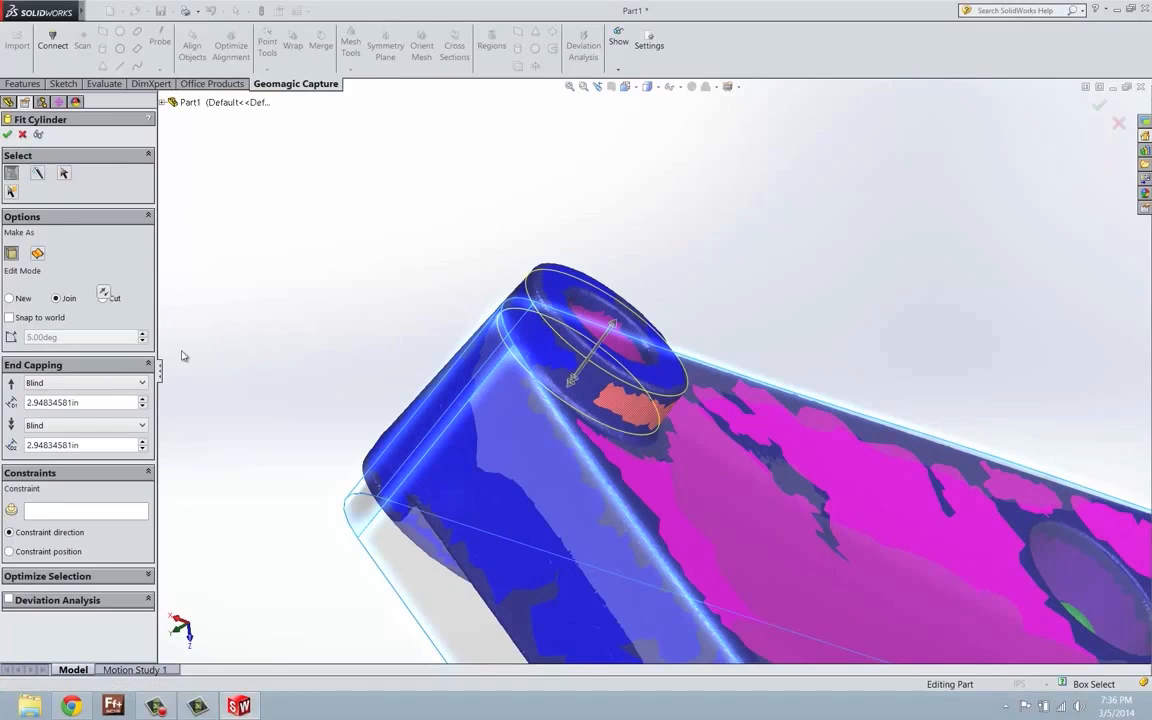
{"action": "middle_click_drag", "start_coordinate": [482, 283], "coordinate": [461, 305]}
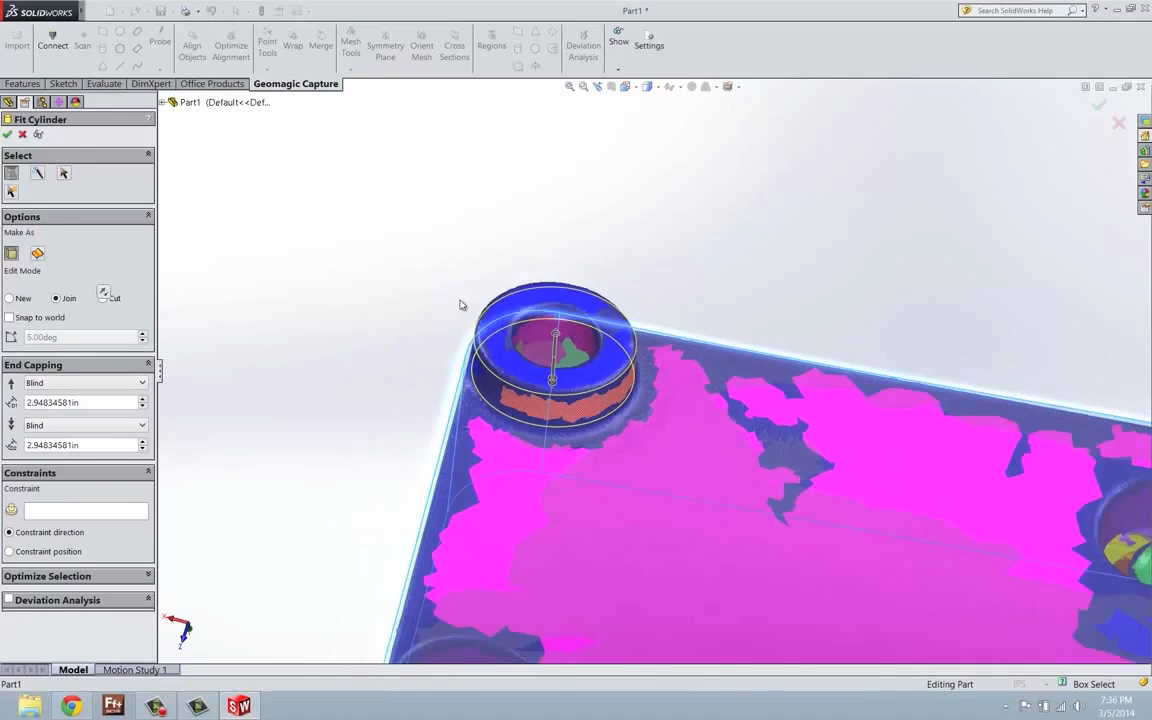
{"action": "scroll", "coordinate": [461, 305], "scroll_direction": "up", "scroll_amount": 5}
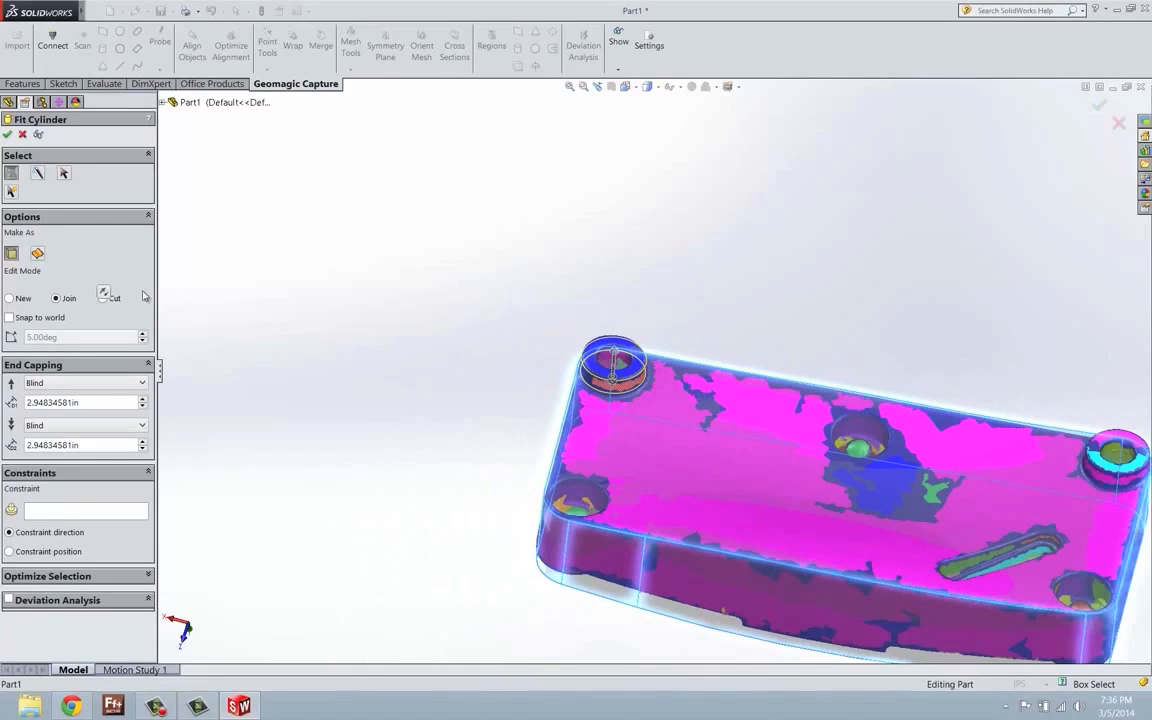
{"action": "left_click", "coordinate": [7, 134]}
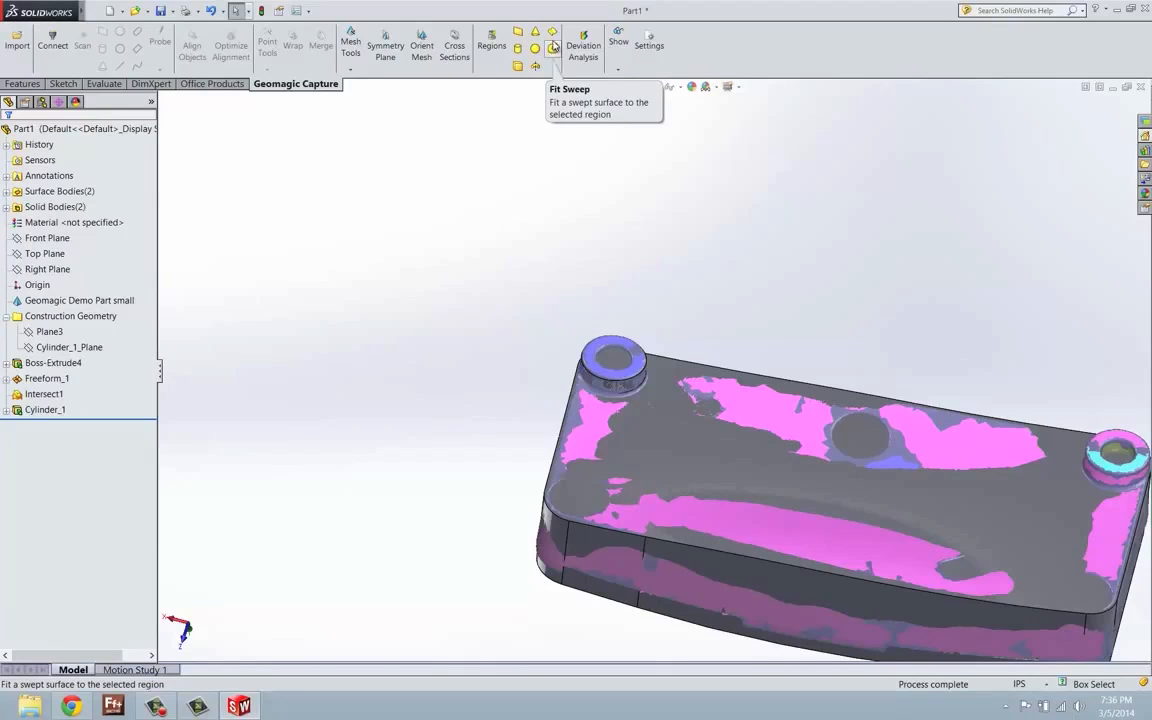
{"action": "scroll", "coordinate": [574, 320], "scroll_direction": "up", "scroll_amount": 3}
{"action": "middle_click_drag", "start_coordinate": [757, 358], "coordinate": [668, 338]}
{"action": "scroll", "coordinate": [786, 374], "scroll_direction": "down", "scroll_amount": 2}
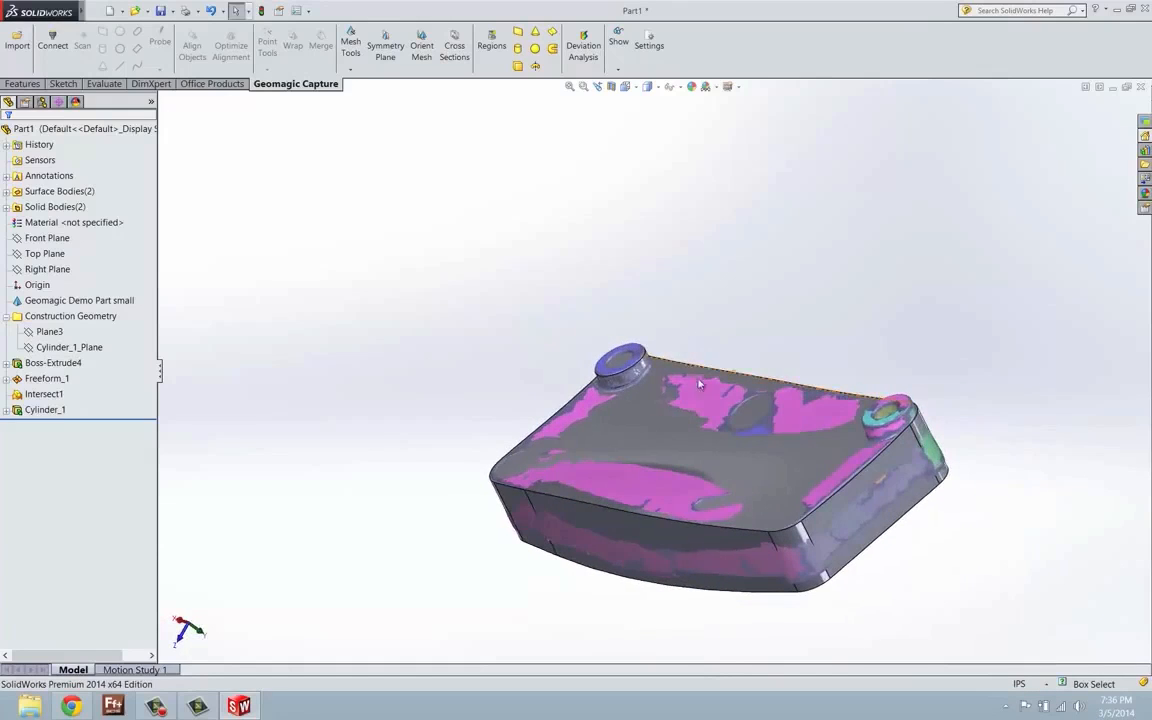
{"action": "middle_click_drag", "start_coordinate": [700, 384], "coordinate": [550, 220]}
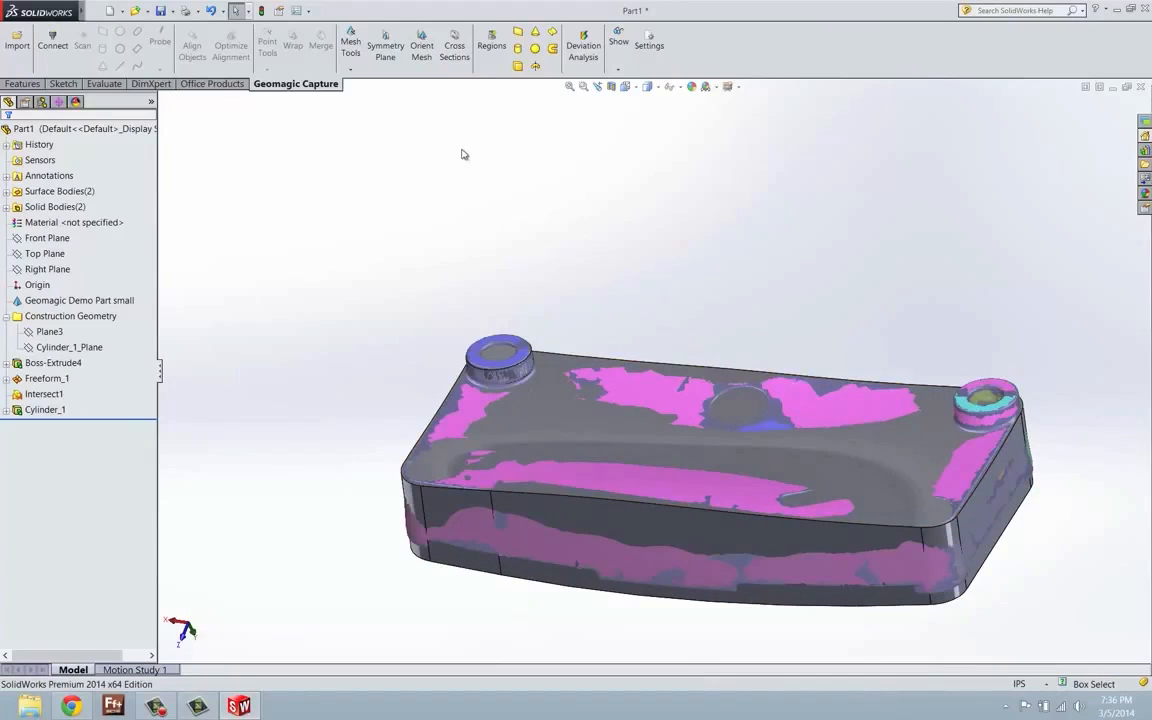